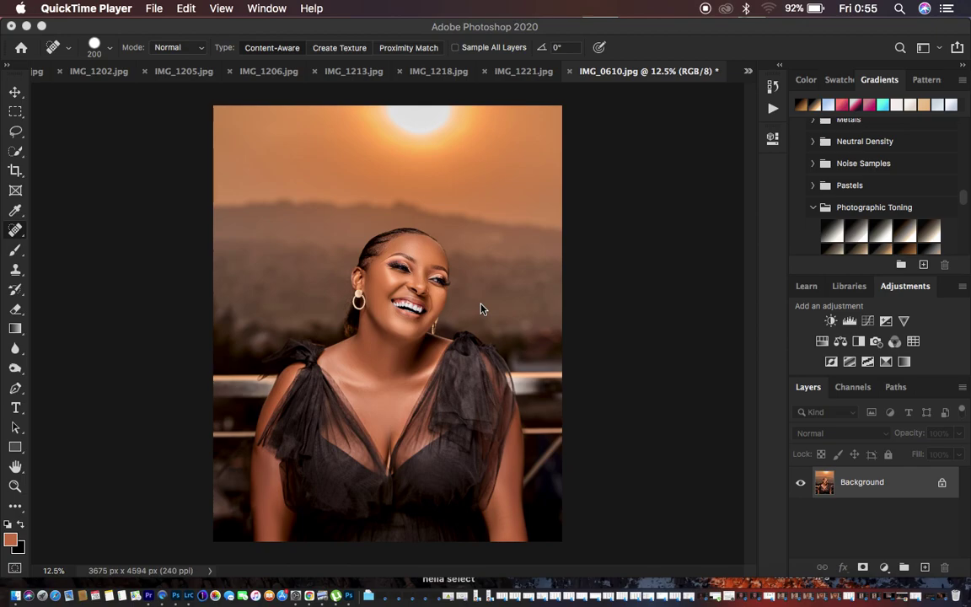
Add a Color Lookup adjustment layer above the background and load the FallColors.look 3D LUT.
left_click(637, 30)
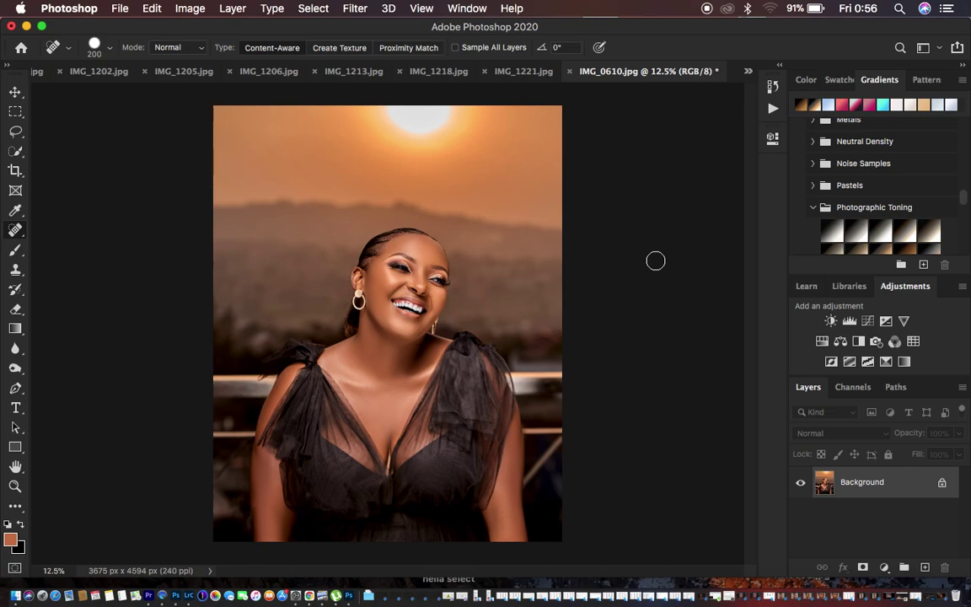
left_click(885, 569)
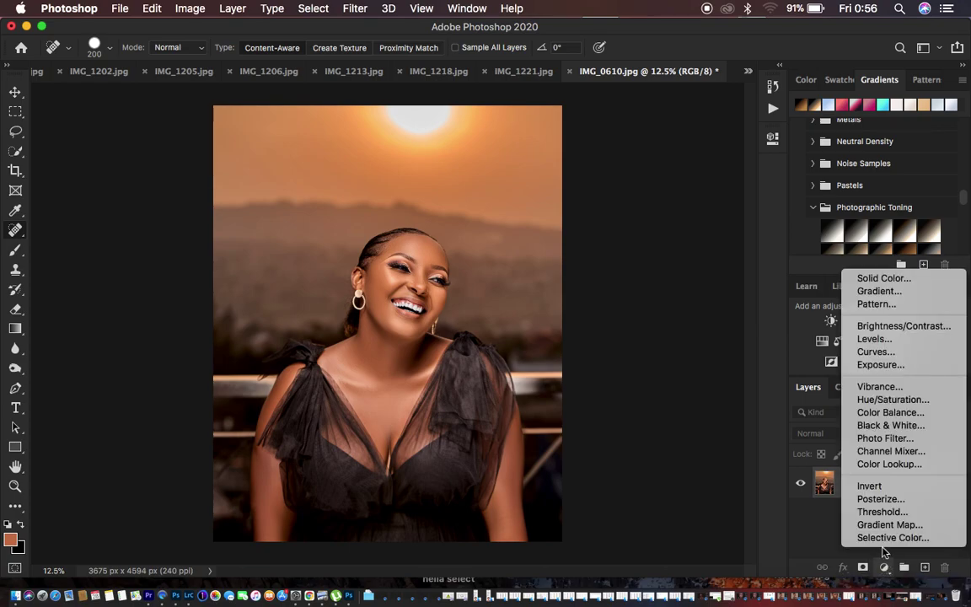
left_click(885, 465)
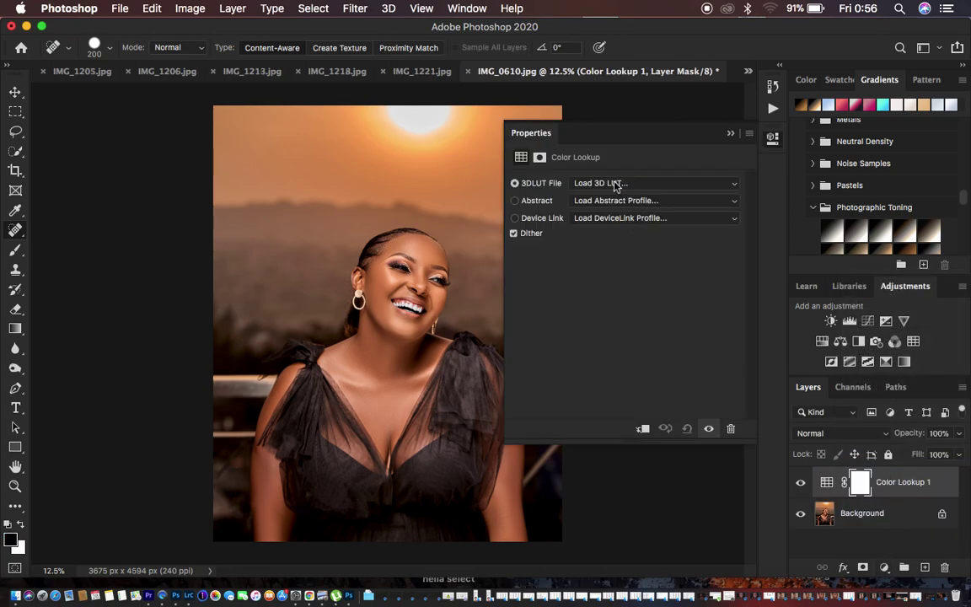
left_click(614, 183)
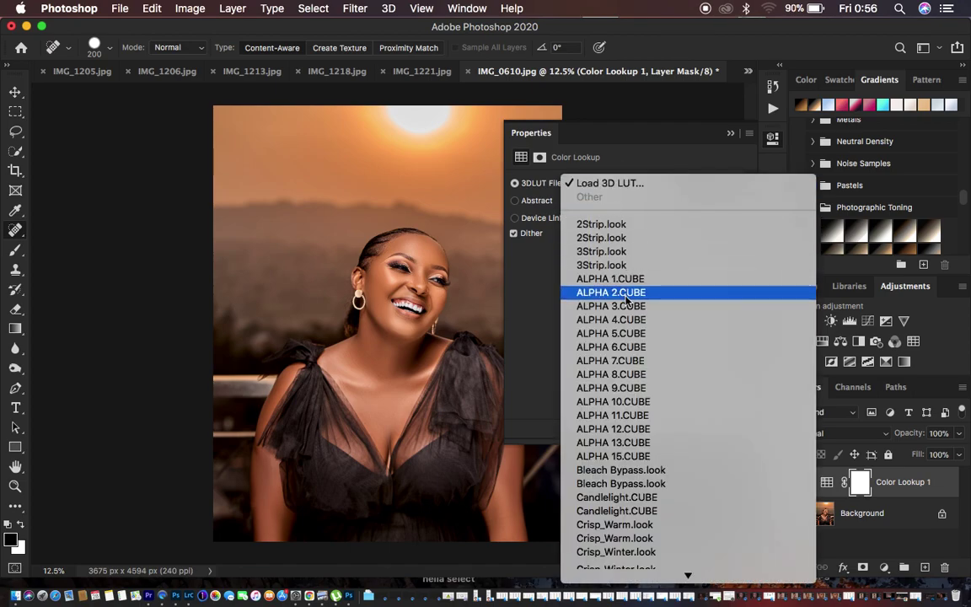
scroll(674, 455, "down", 4)
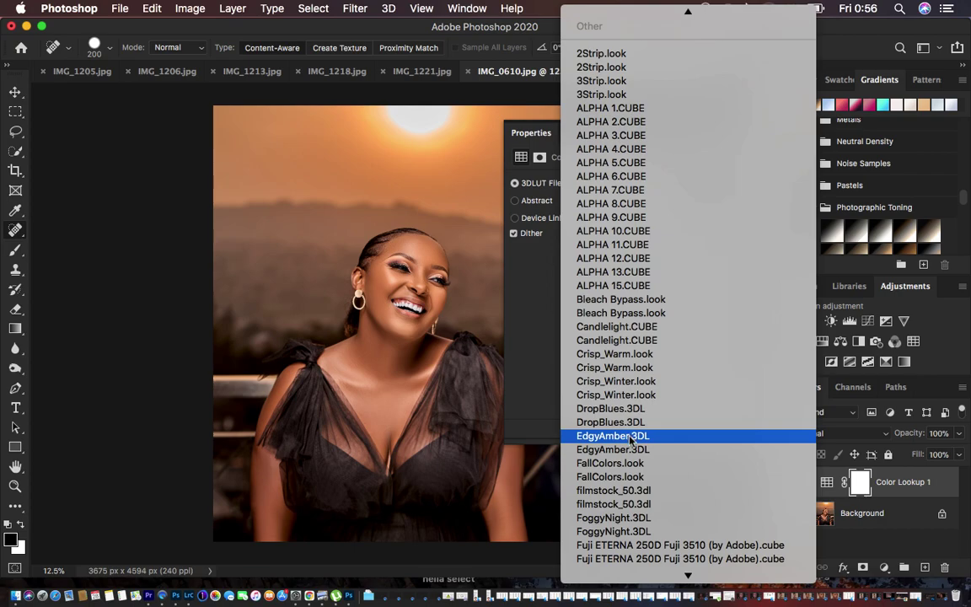
left_click(627, 464)
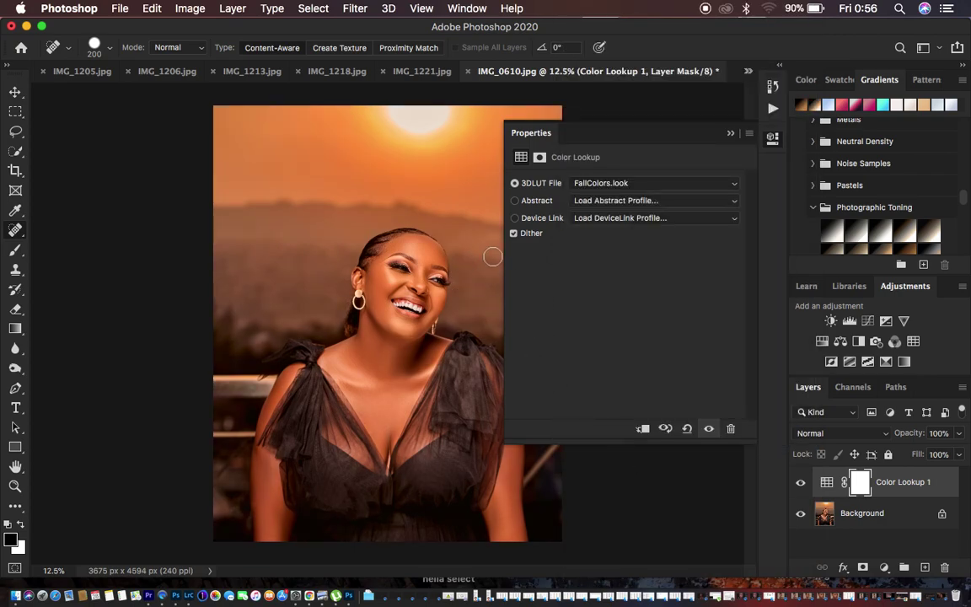
Try the Fuji F125 Kodak 2395, Kodak 5218 Kodak 2383 and Kodak 5205 Fuji 3510 LUTs on the Color Lookup layer.
left_click(635, 184)
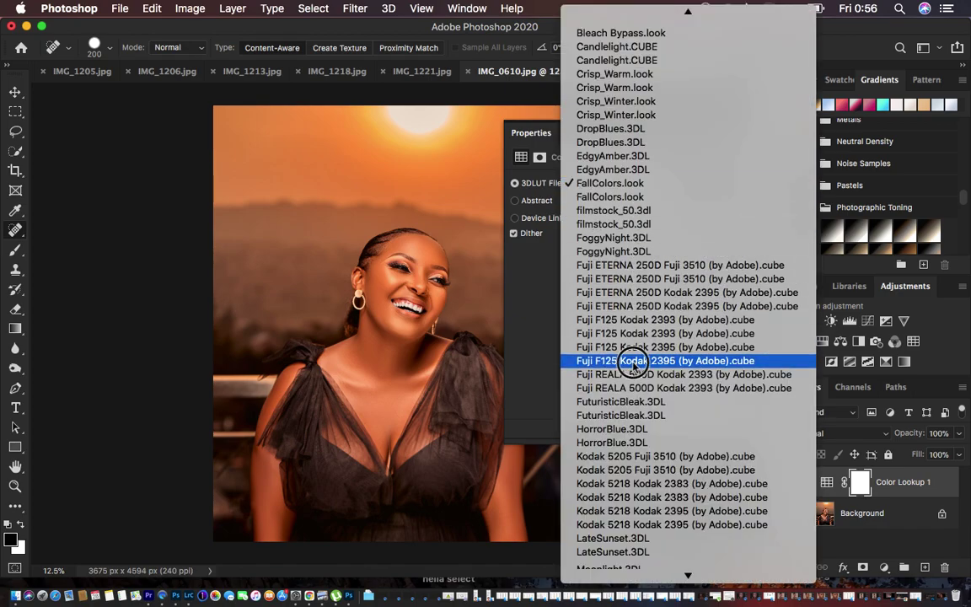
left_click(635, 364)
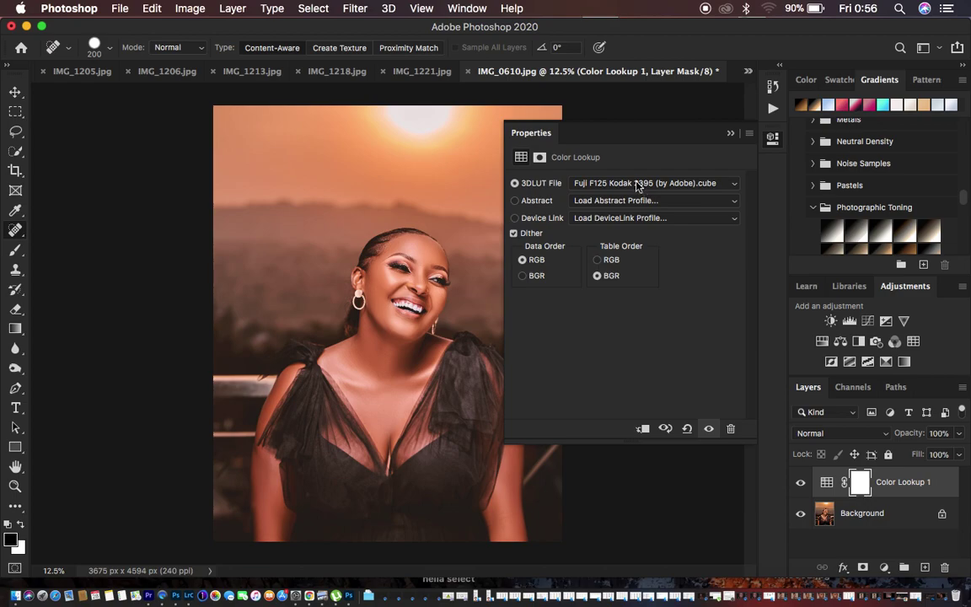
left_click(638, 185)
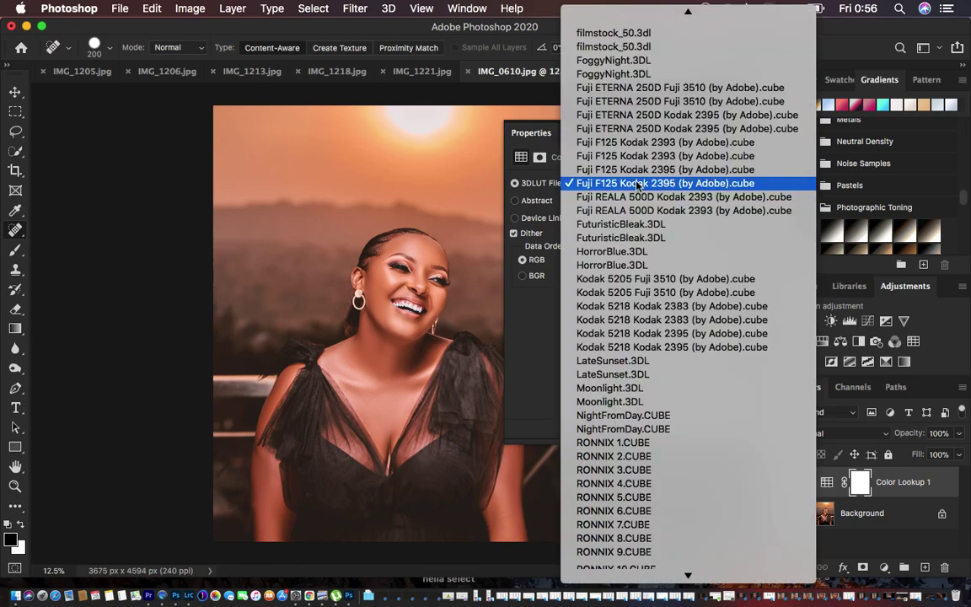
left_click(625, 320)
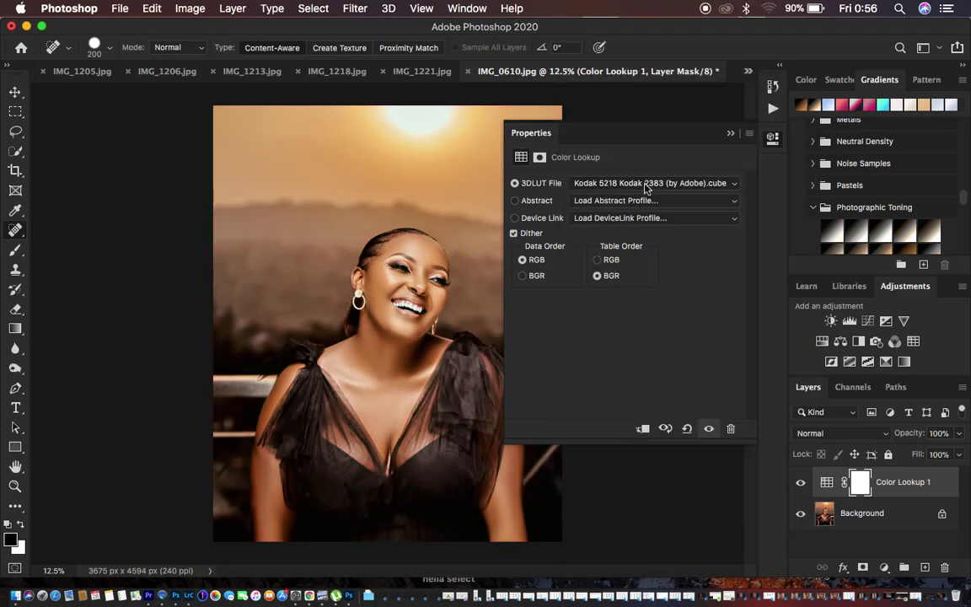
left_click(646, 184)
left_click(641, 156)
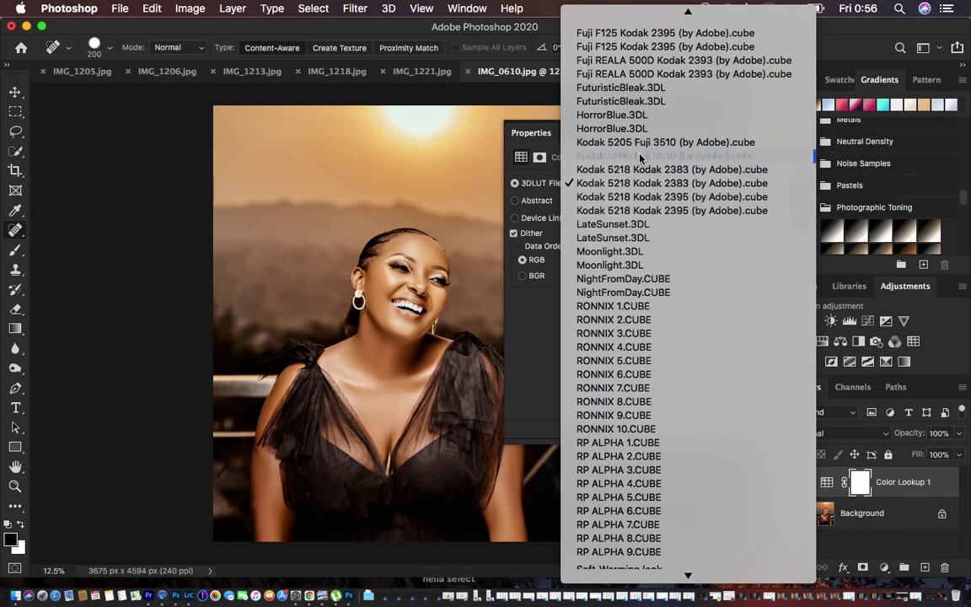
Load the FuturisticBleak.3DL LUT and lower the Color Lookup layer's opacity to 52%.
left_click(654, 184)
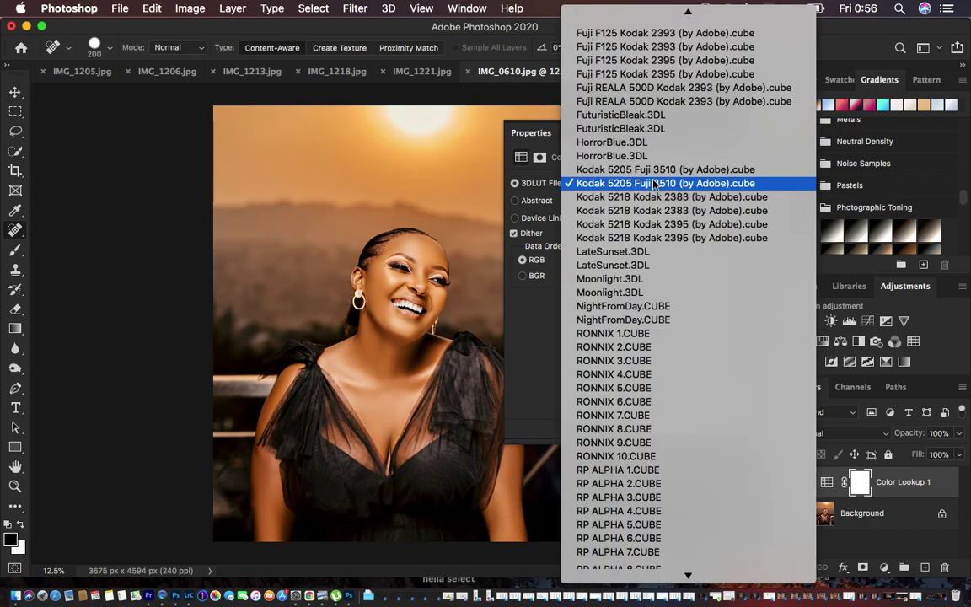
left_click(640, 114)
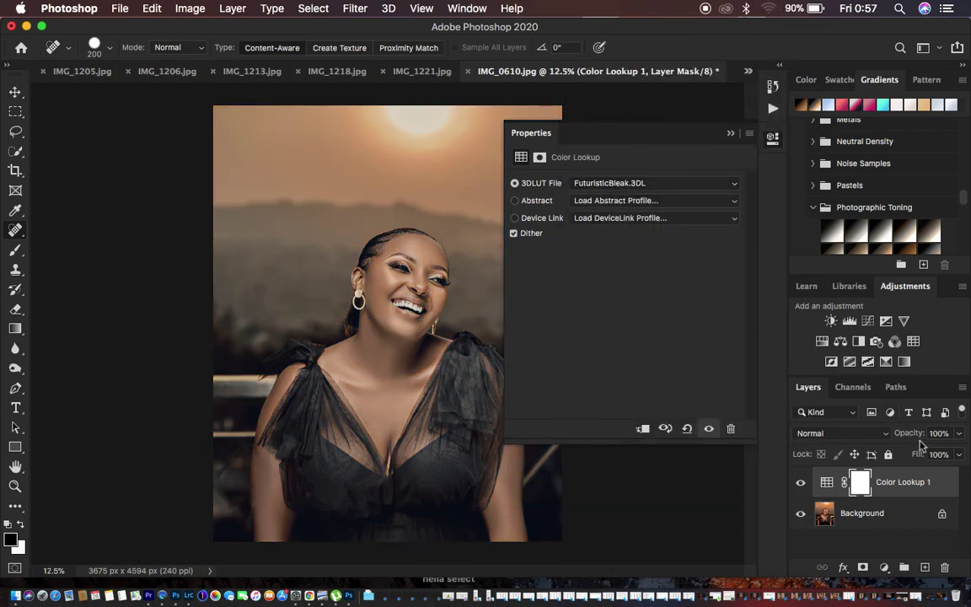
left_click_drag(908, 433, 895, 435)
Compare the photo with and without the Color Lookup effect and delete that adjustment layer.
left_click(799, 482)
left_click(799, 483)
left_click(731, 133)
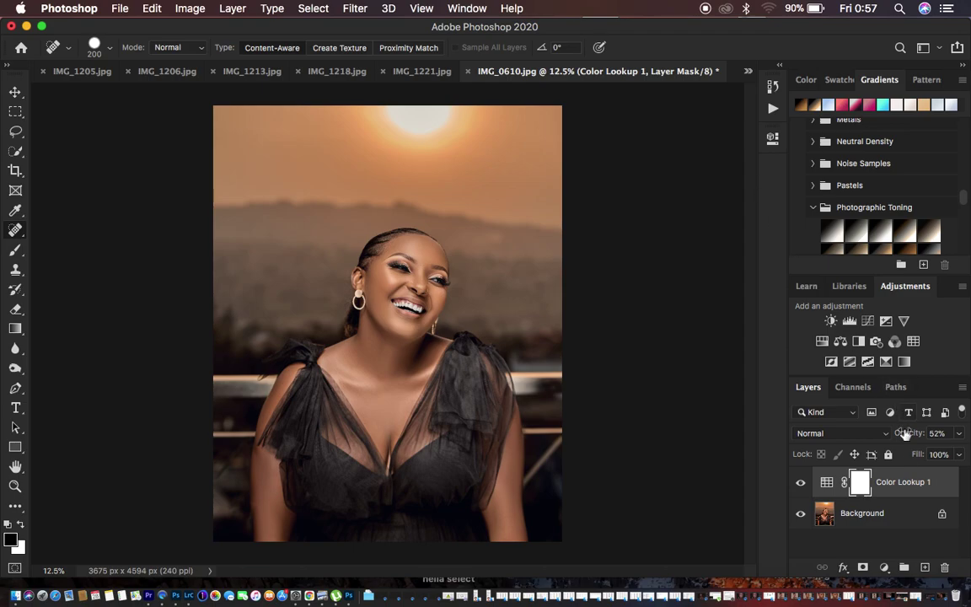
left_click_drag(881, 482, 948, 570)
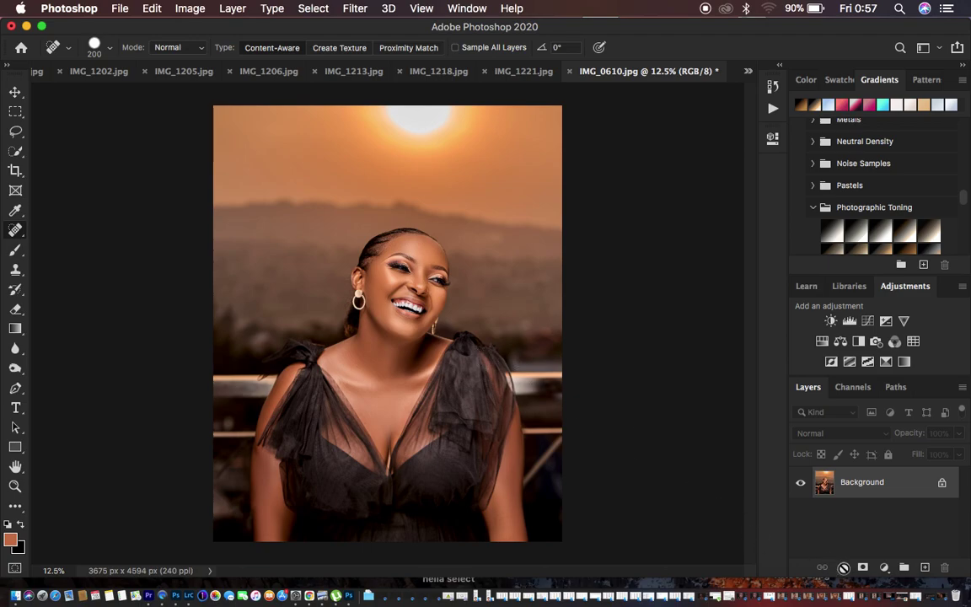
Add a Black & White adjustment layer above the background and set its blend mode to Multiply.
left_click(883, 568)
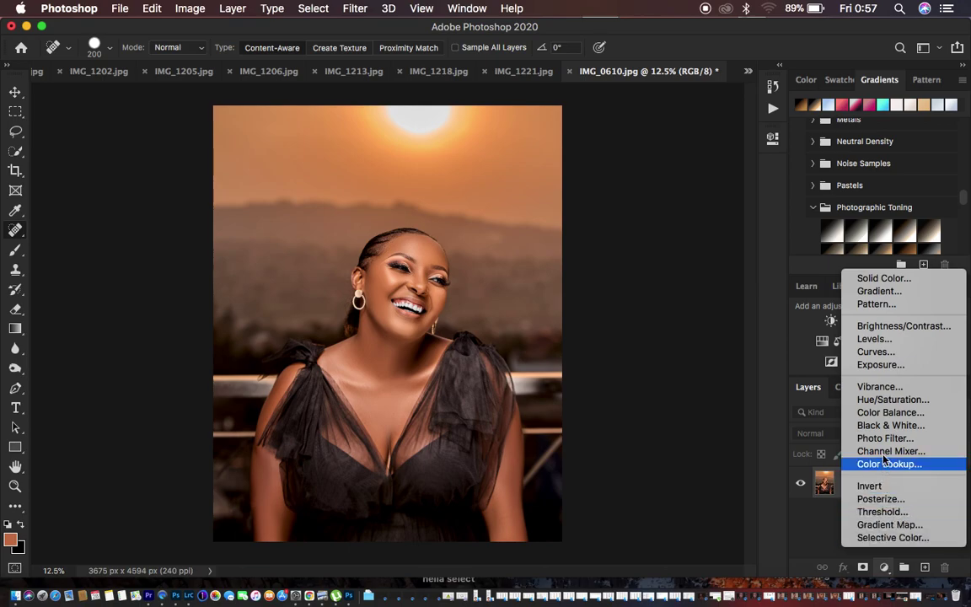
left_click(886, 425)
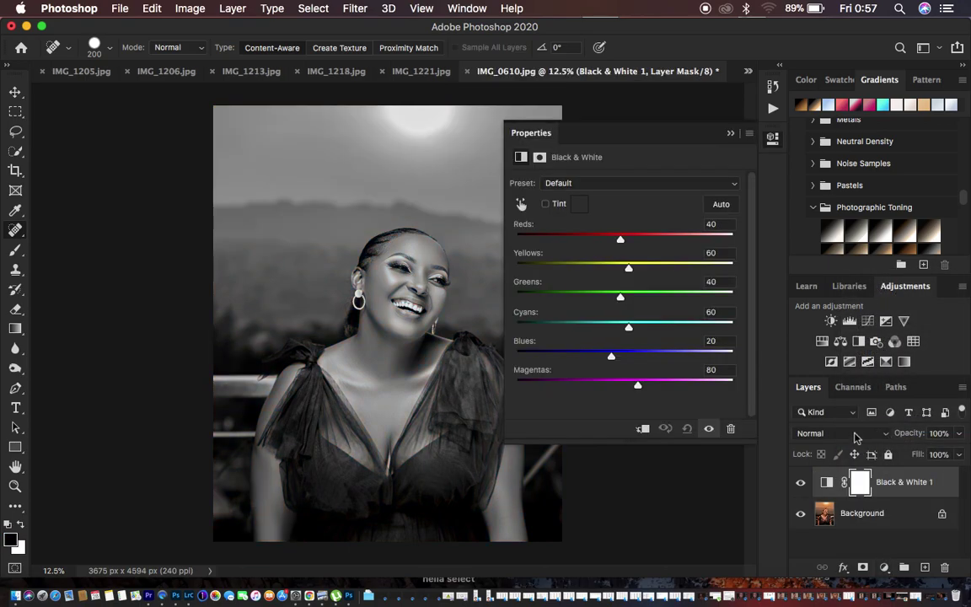
left_click(841, 433)
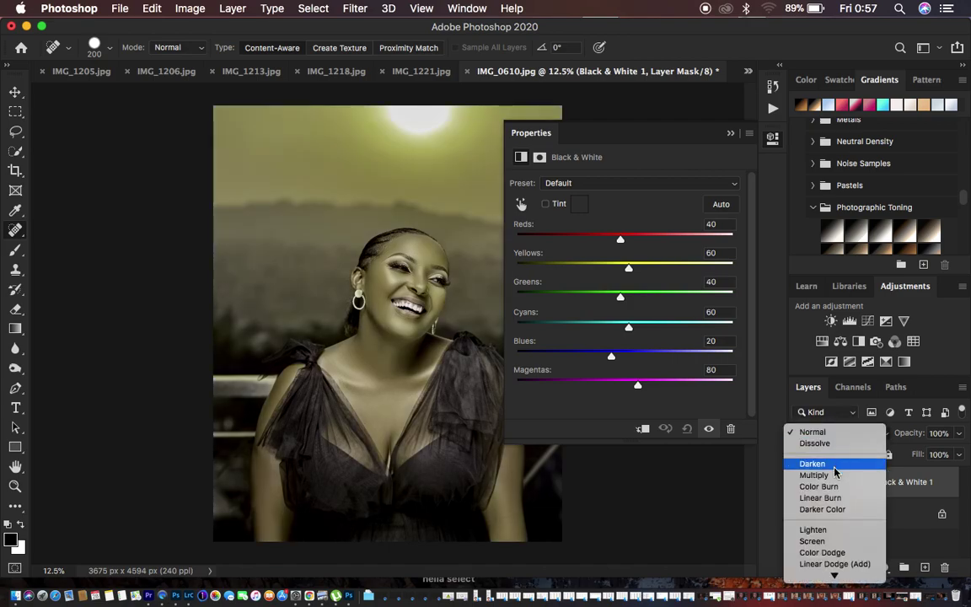
left_click(835, 477)
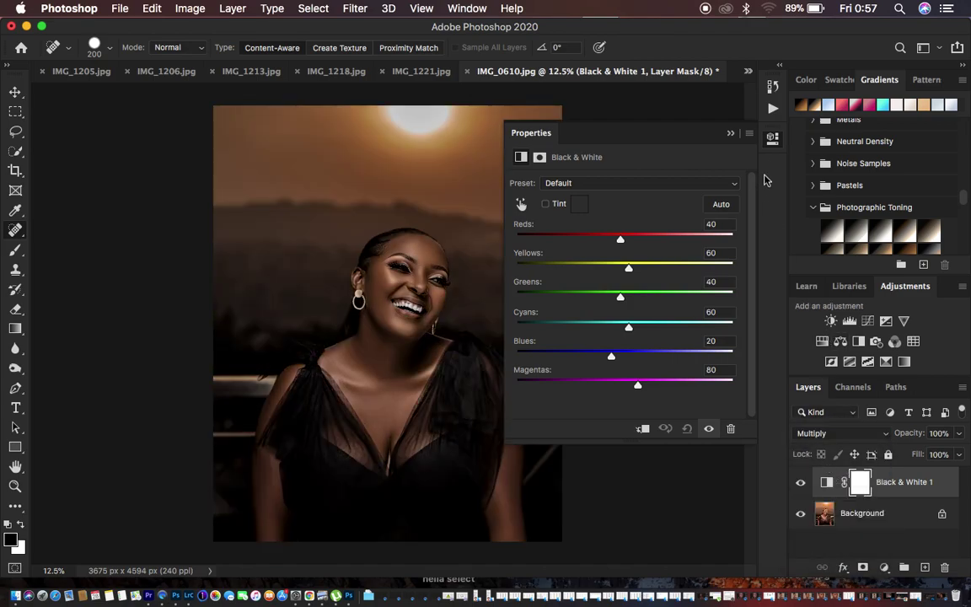
left_click(731, 135)
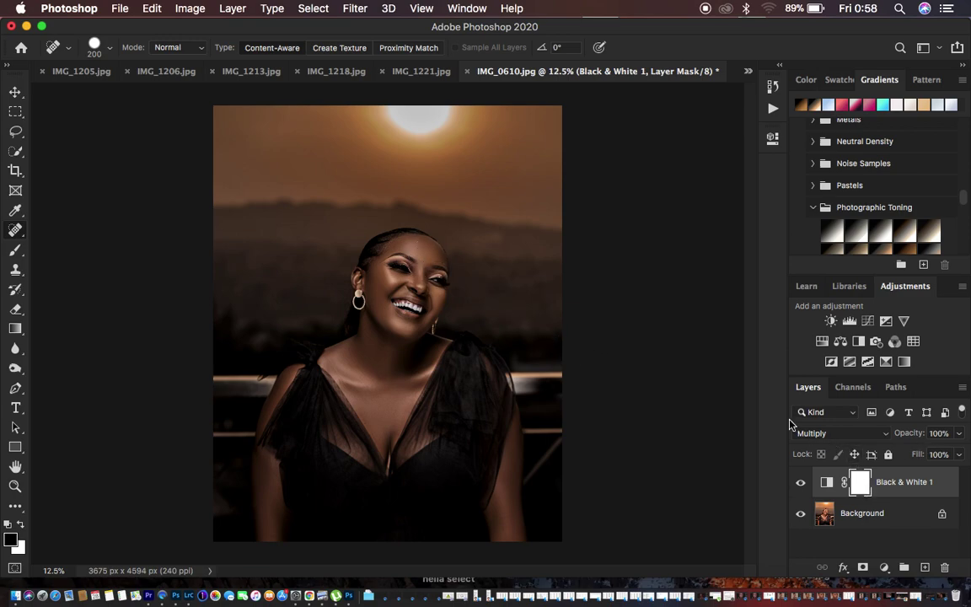
Lower the Black & White layer's opacity to 61% and compare the photo with and without it.
left_click_drag(911, 433, 895, 437)
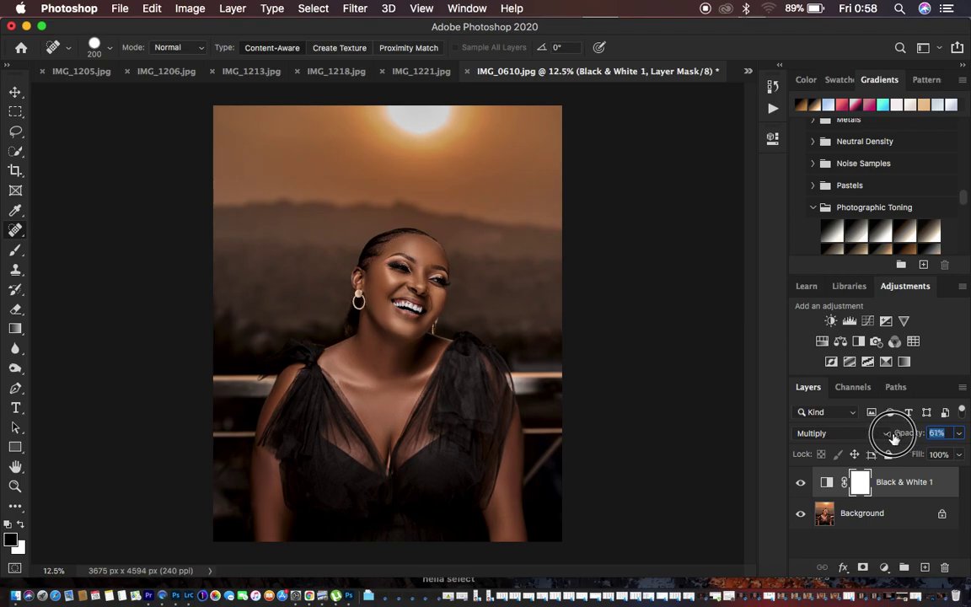
key("Return")
left_click(798, 483)
left_click(799, 483)
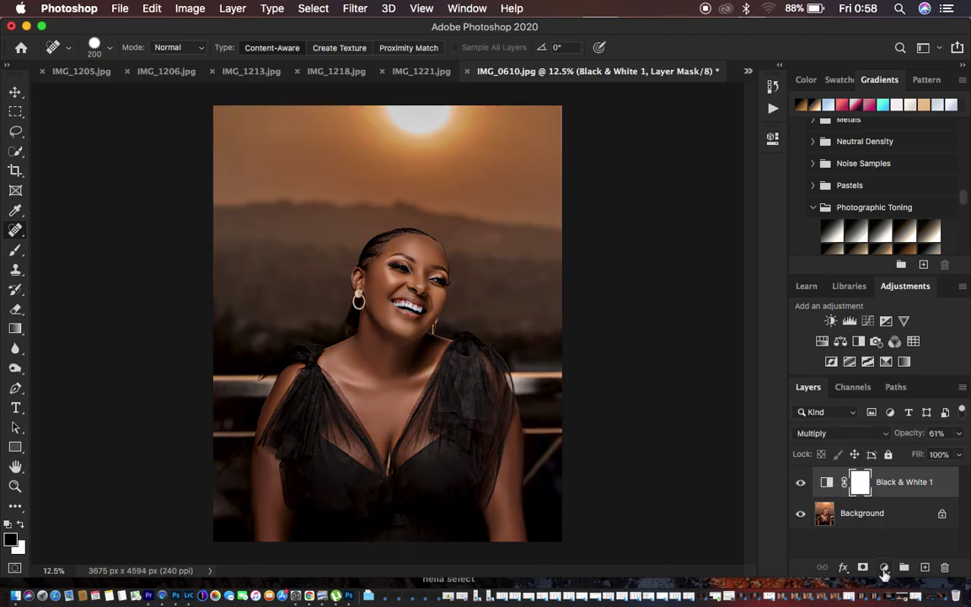
Add a Selective Color adjustment layer and set the Blacks to +5% black and -9% yellow.
left_click(883, 568)
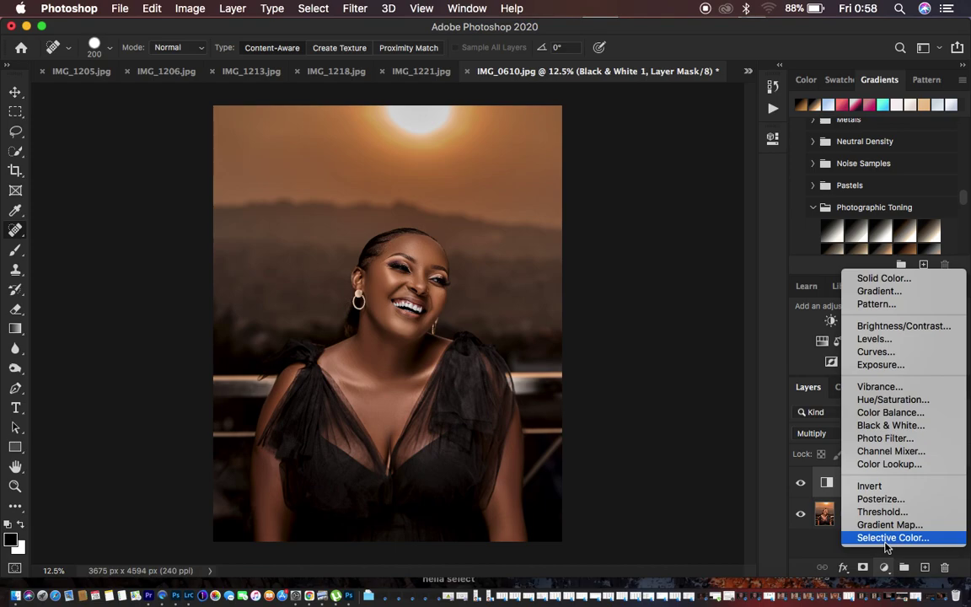
left_click(885, 539)
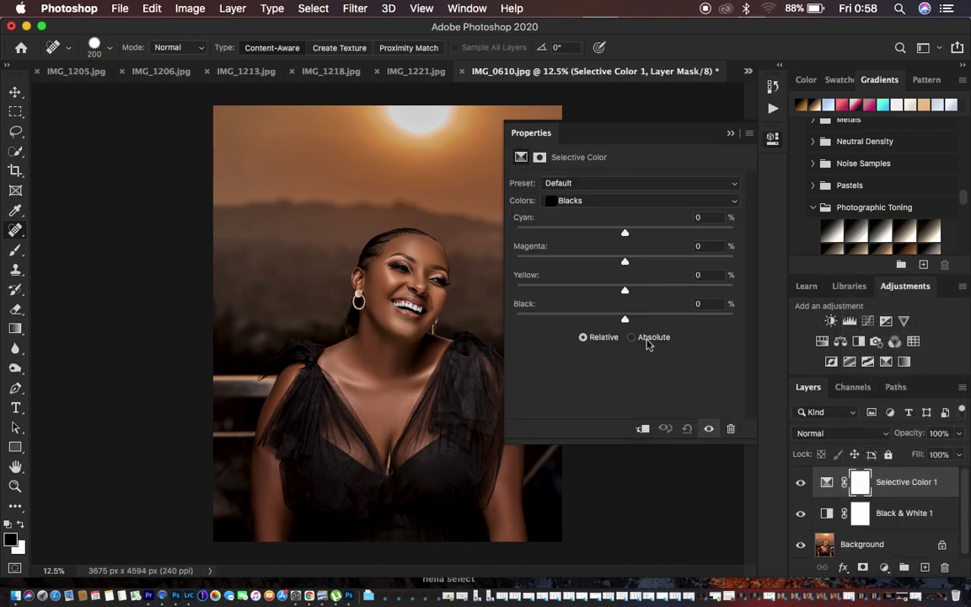
left_click_drag(625, 322, 630, 321)
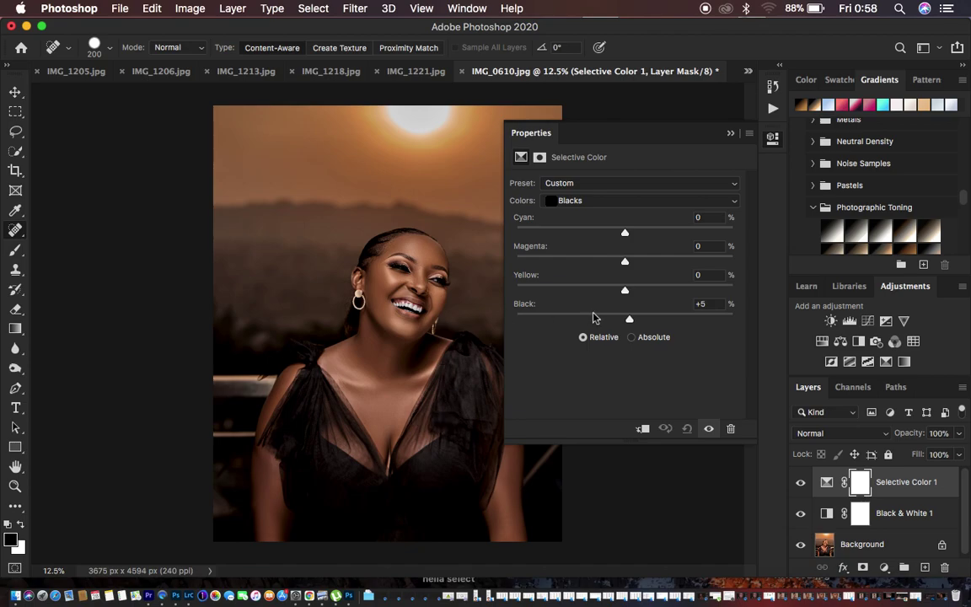
mouse_move(626, 293)
left_mouse_down()
mouse_move(605, 292)
mouse_move(614, 292)
left_mouse_up()
Set the yellow amount of the Reds to -5% in the Selective Color adjustment.
left_click(603, 200)
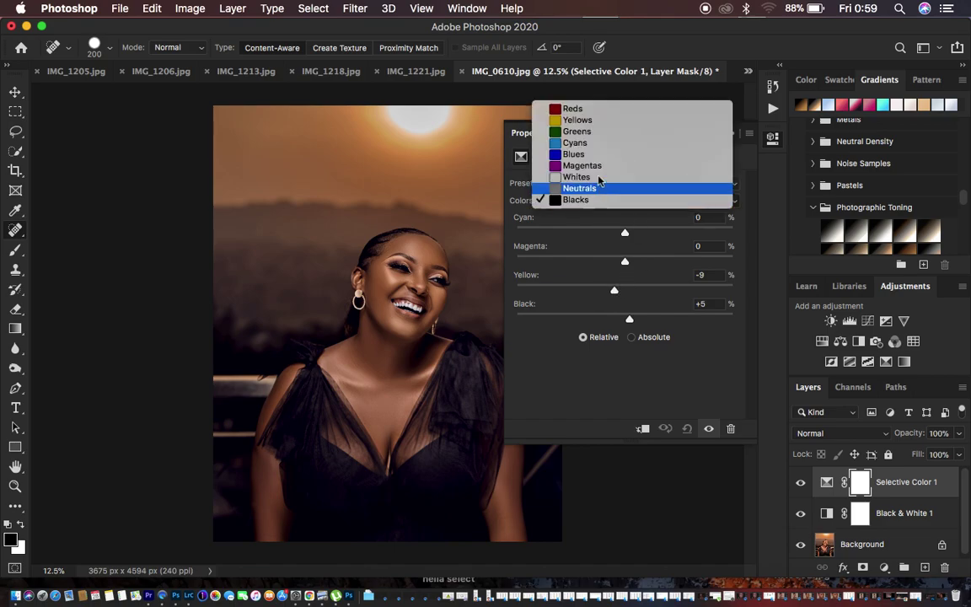
left_click(595, 112)
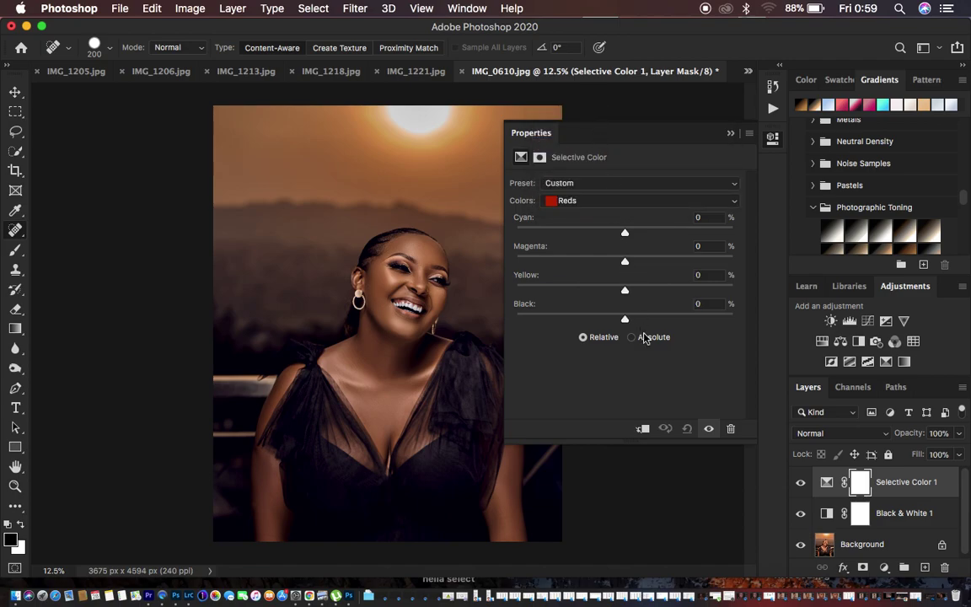
mouse_move(625, 292)
left_mouse_down()
mouse_move(609, 291)
mouse_move(643, 293)
mouse_move(621, 289)
left_mouse_up()
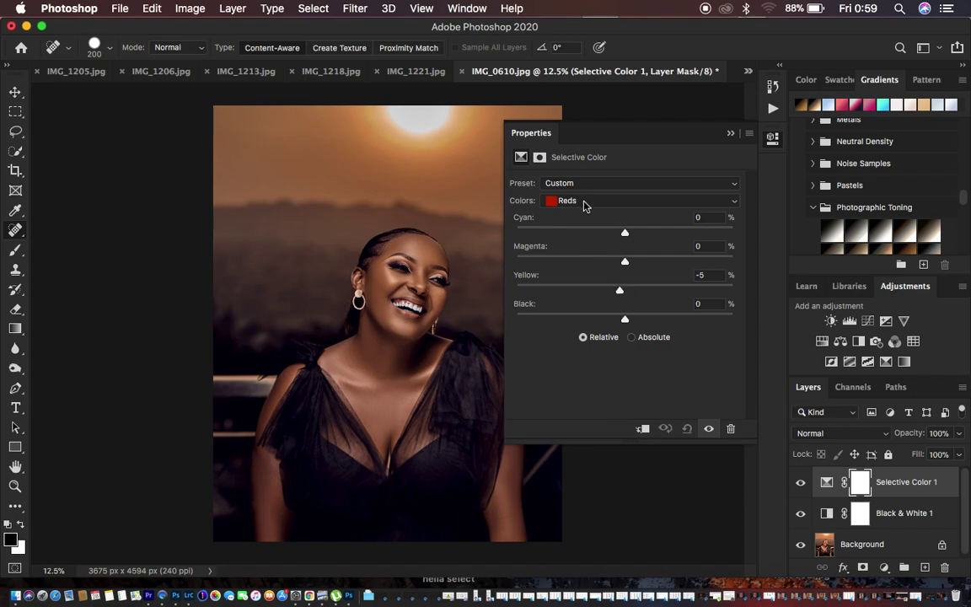
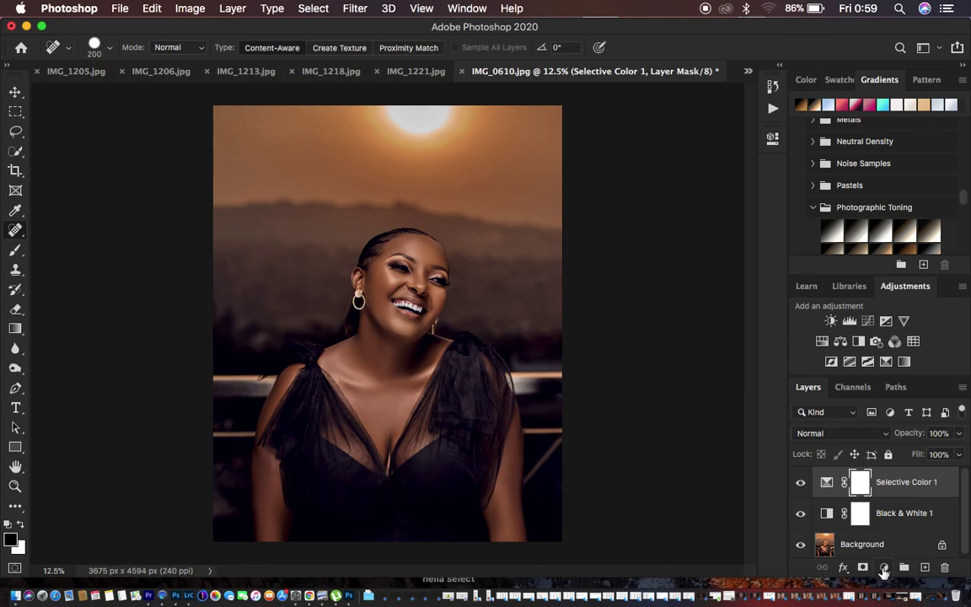
Add a Brightness/Contrast adjustment layer on top and set its contrast to 7.
left_click(882, 569)
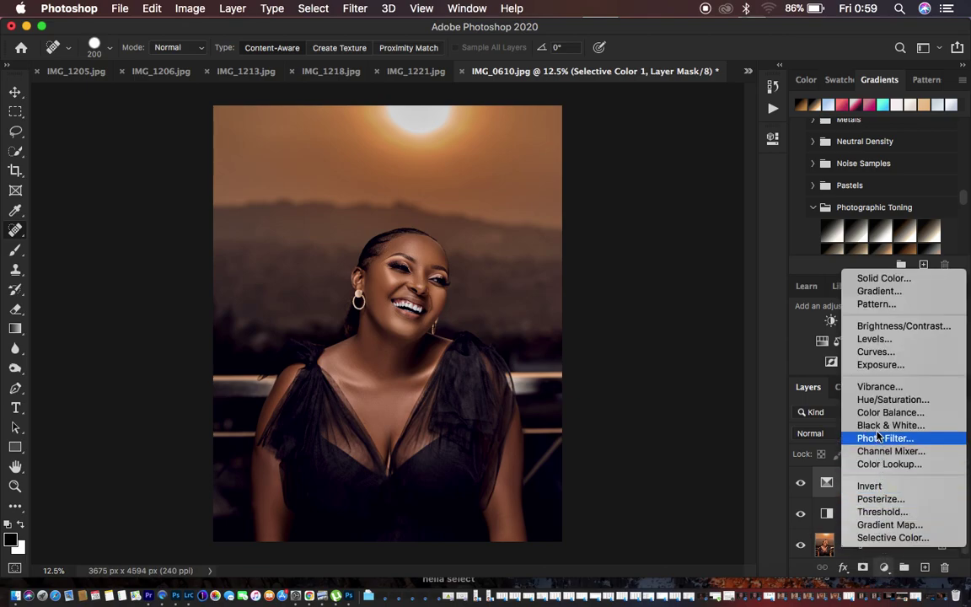
left_click(874, 329)
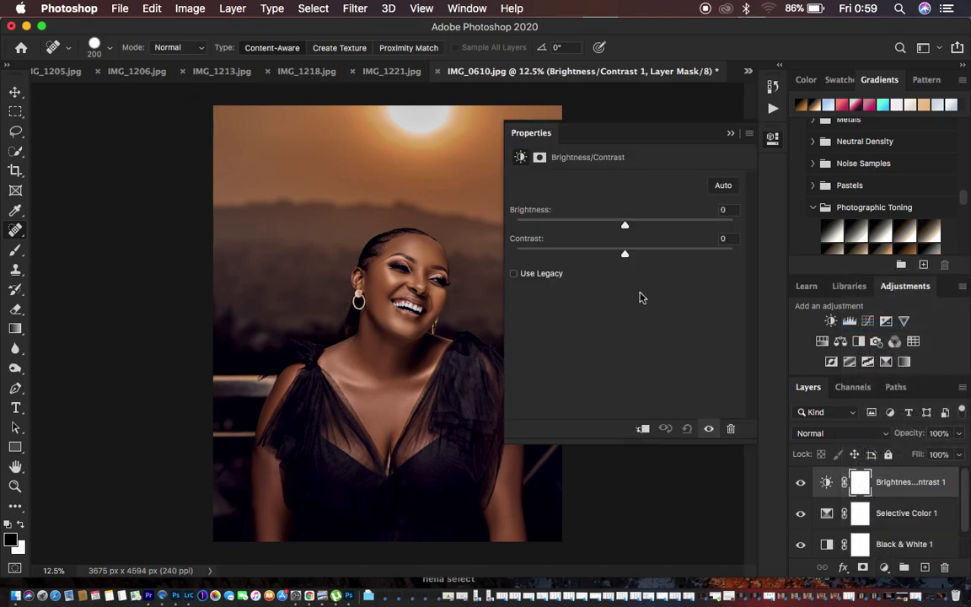
left_click_drag(626, 257, 634, 258)
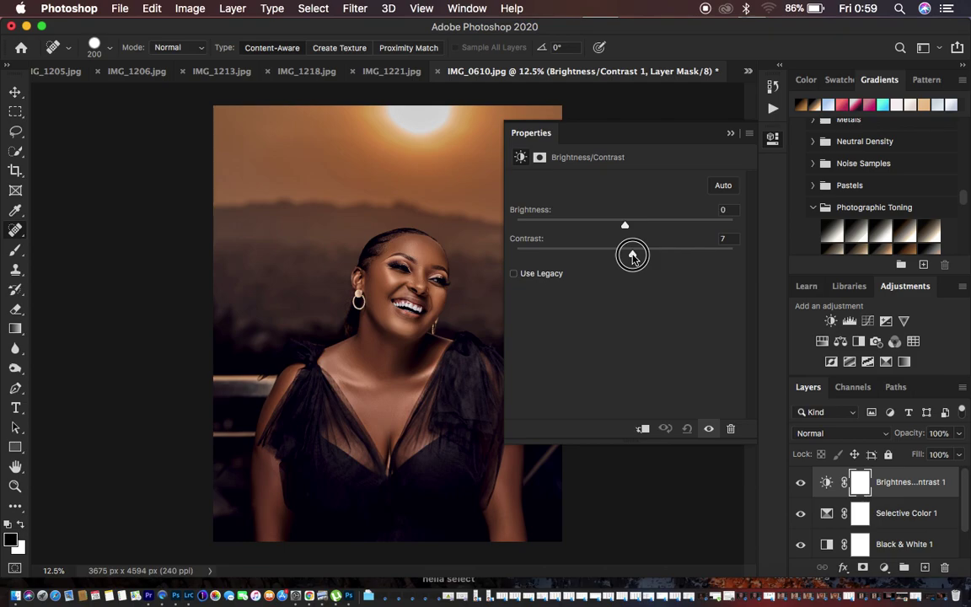
Add a Color Balance adjustment layer on top and set the Highlights' magenta–green balance to +16.
left_click(884, 568)
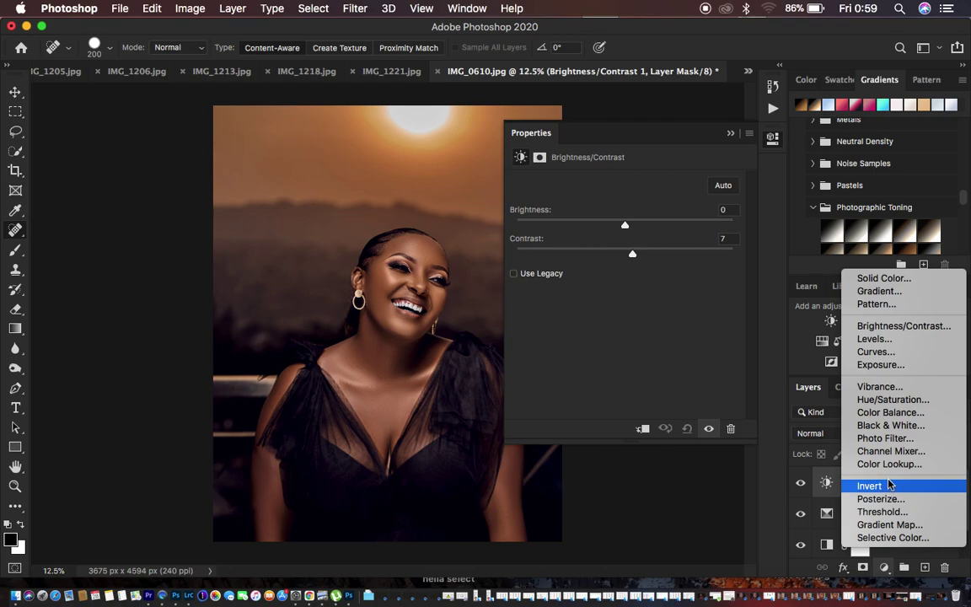
left_click(881, 419)
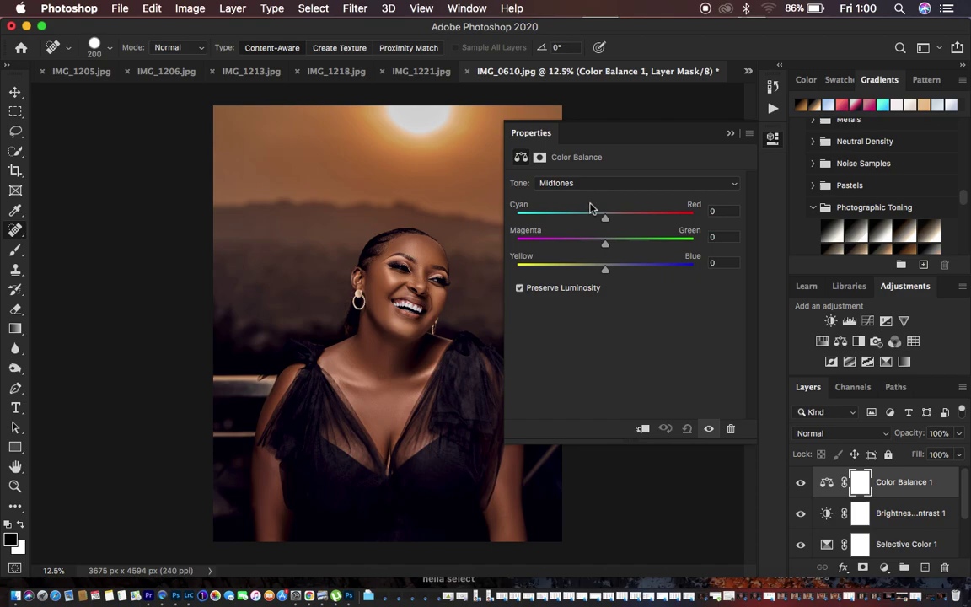
left_click(600, 184)
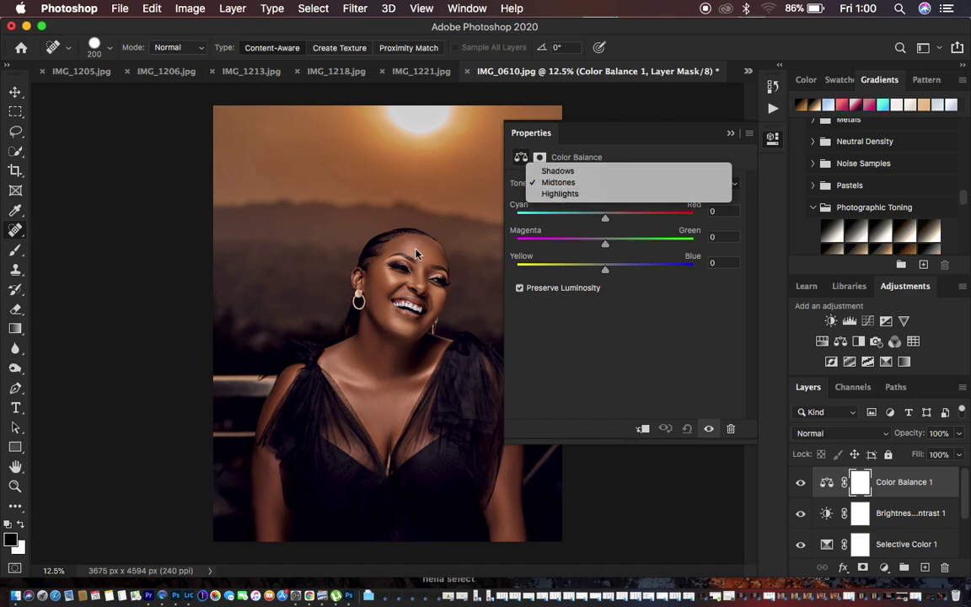
left_click(580, 195)
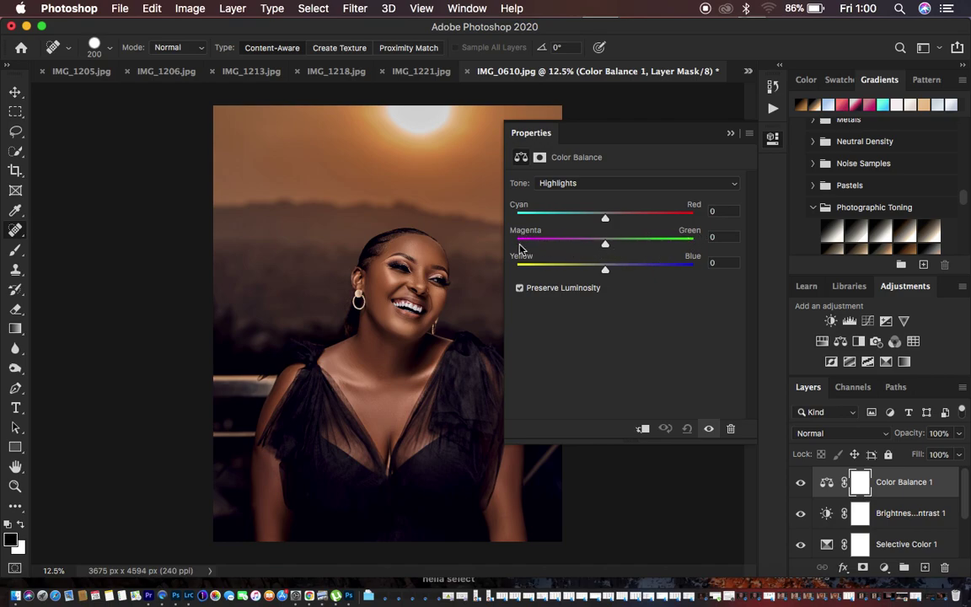
left_click_drag(604, 243, 647, 253)
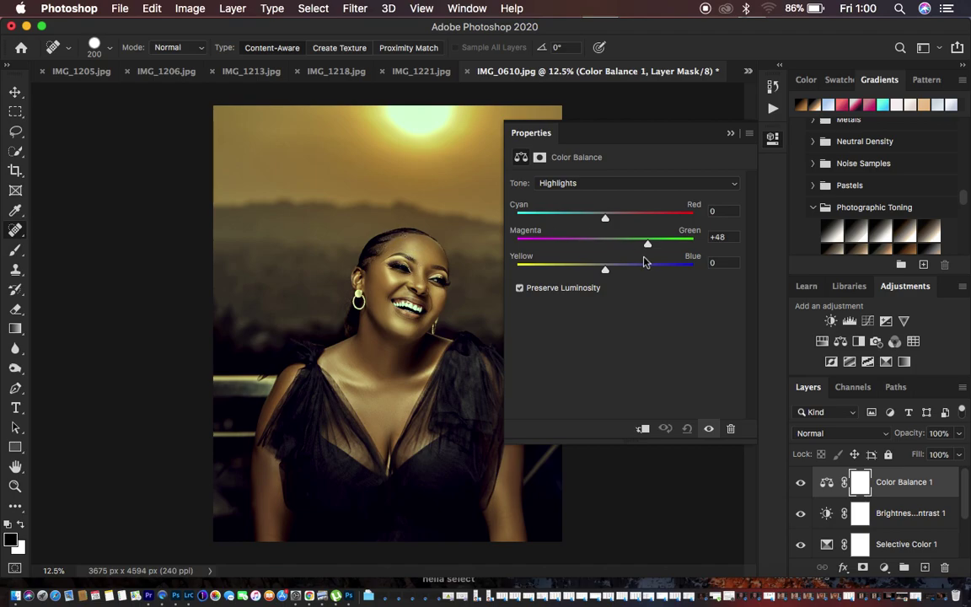
left_click_drag(647, 245, 619, 245)
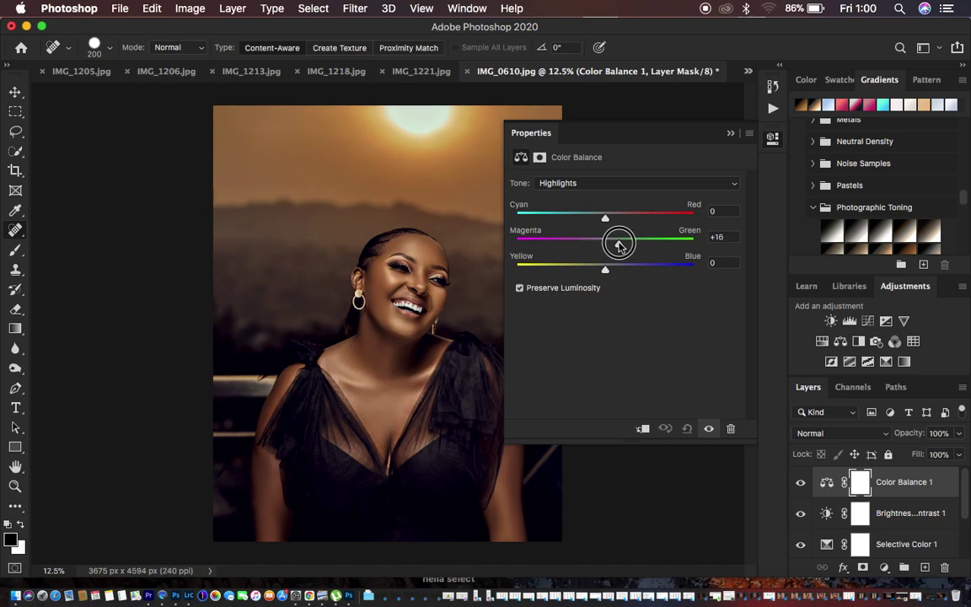
left_click(731, 135)
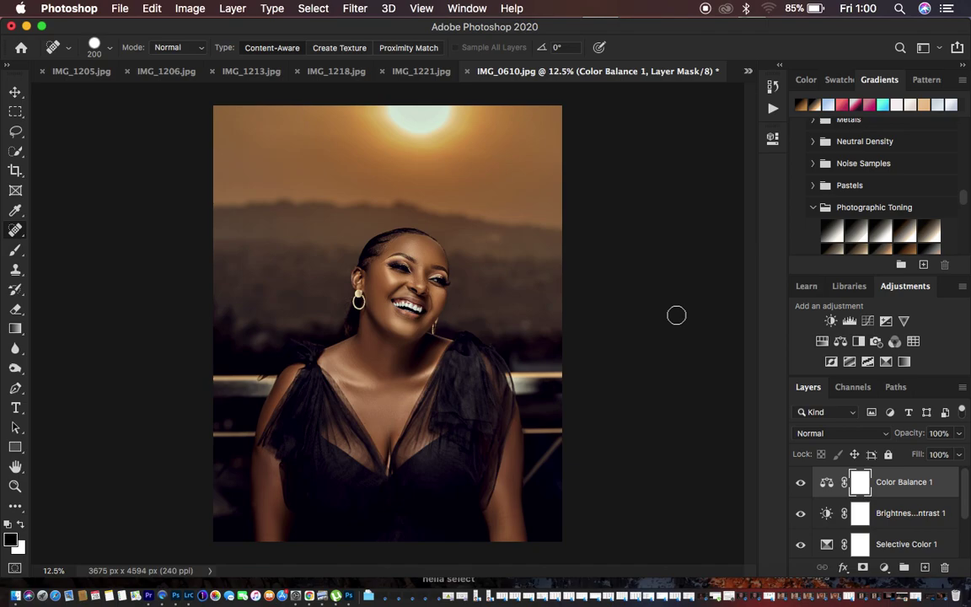
Compare the original Background with the graded photo by repeatedly hiding and showing all the adjustment layers, and review the layer stack.
scroll(807, 506, "down", 2)
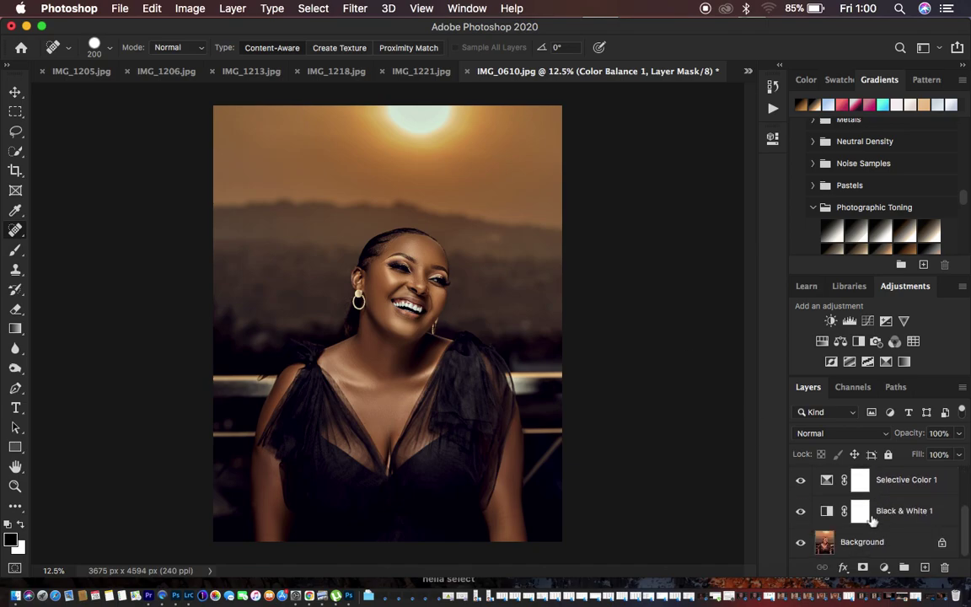
left_click(801, 543, "alt")
left_click(801, 544, "alt")
left_click(801, 543, "alt")
left_click(801, 544, "alt")
left_click(801, 543, "alt")
left_click(801, 543, "alt")
left_click(801, 543, "alt")
left_click(800, 544, "alt")
left_click(800, 544, "alt")
left_click(800, 544, "alt")
left_click(800, 543, "alt")
left_click(801, 544, "alt")
scroll(941, 523, "up", 3)
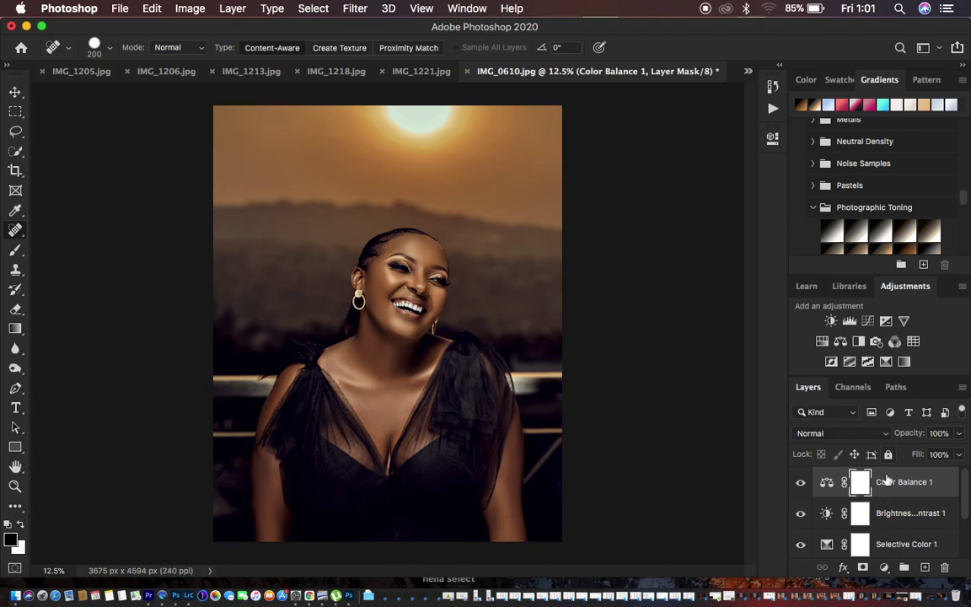
scroll(923, 526, "down", 2)
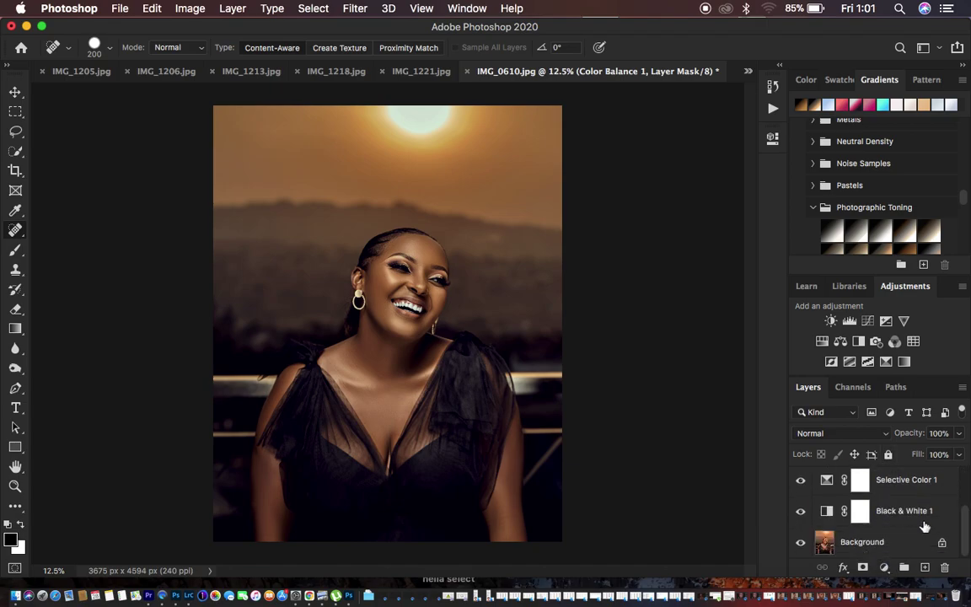
scroll(923, 524, "up", 2)
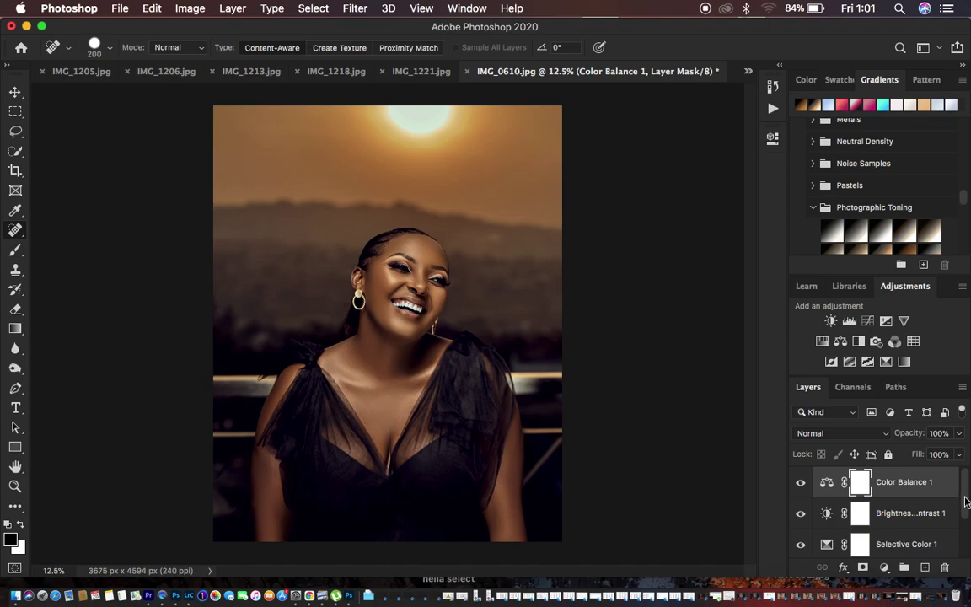
left_click_drag(965, 500, 961, 538)
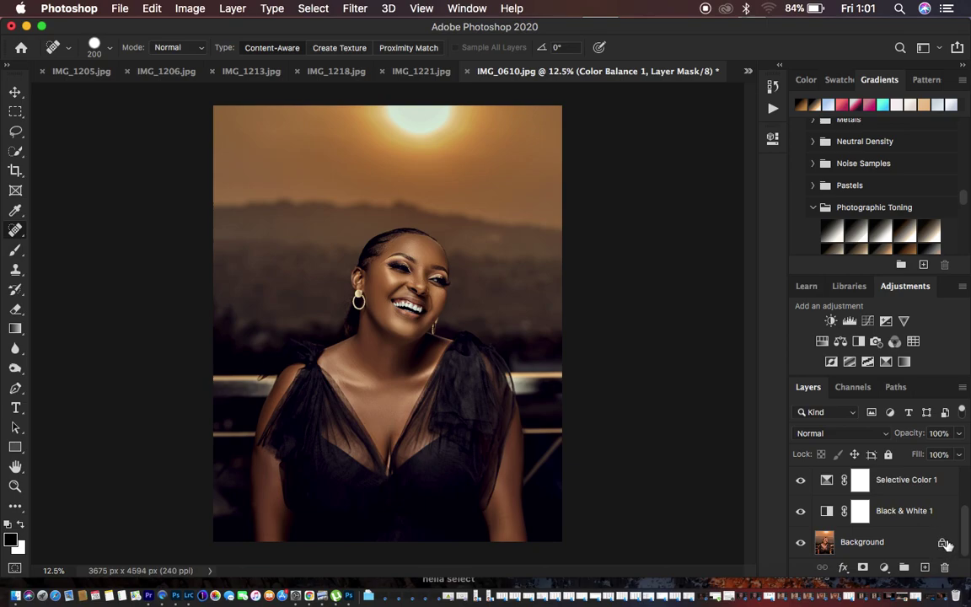
Export the grade as a color lookup table in CUBE format, saved as 2022.lut on the Desktop.
left_click(120, 8)
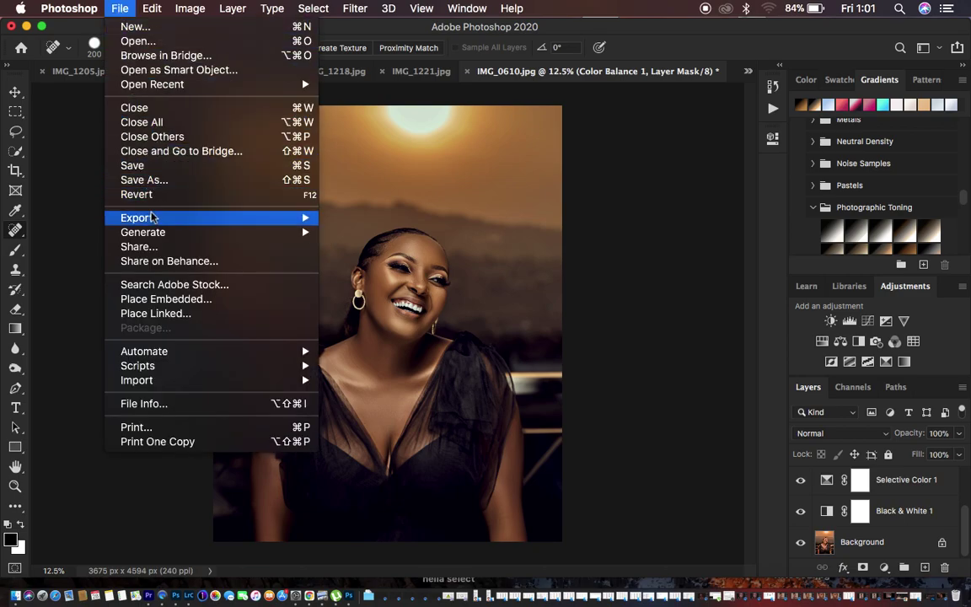
mouse_move(154, 219)
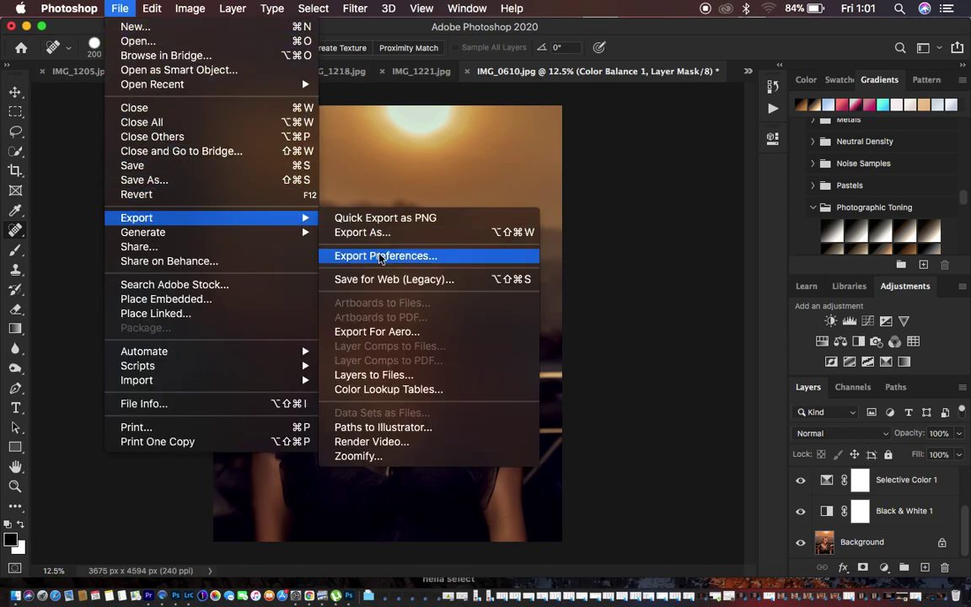
left_click(414, 393)
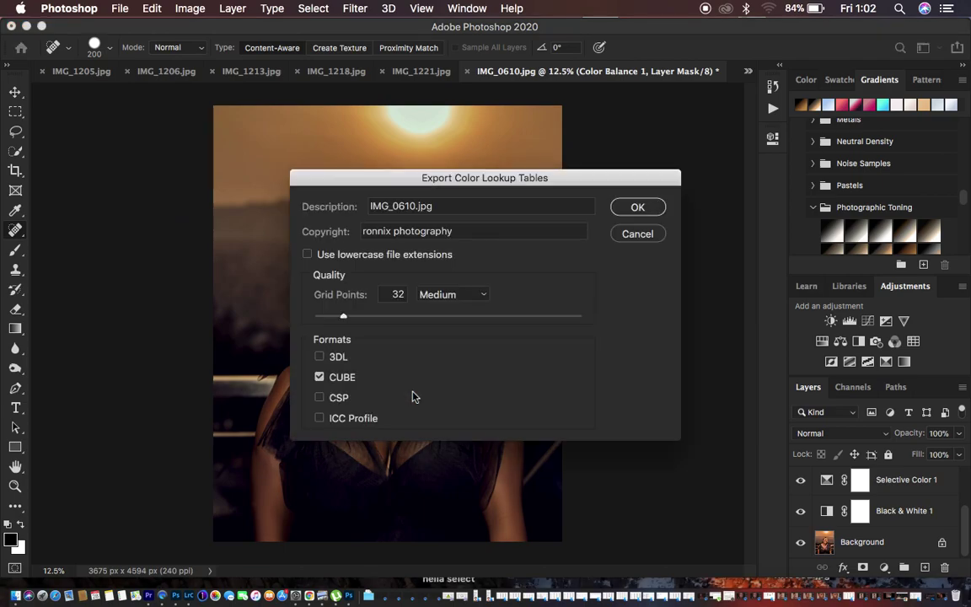
left_click_drag(494, 184, 567, 178)
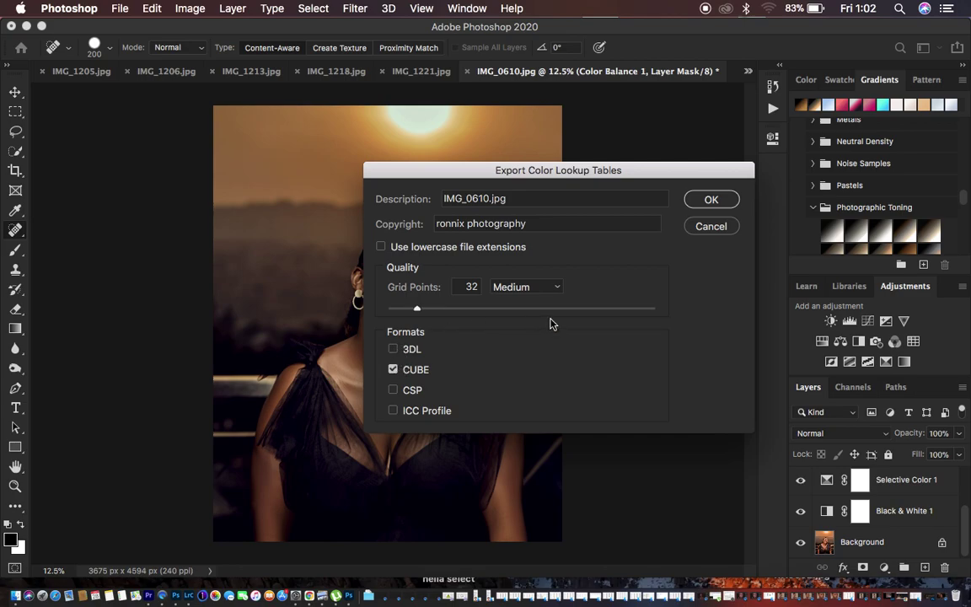
left_click(710, 200)
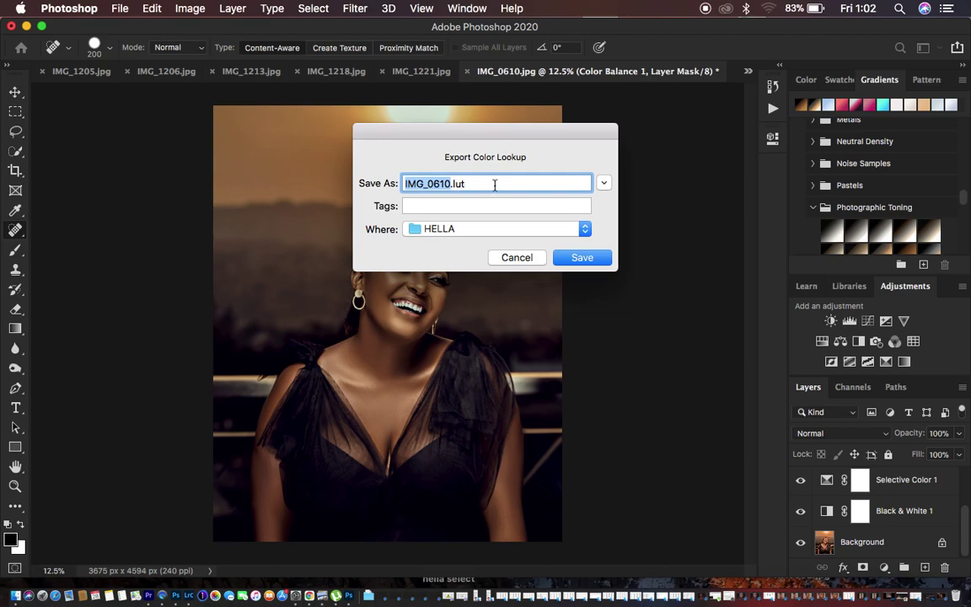
type("20")
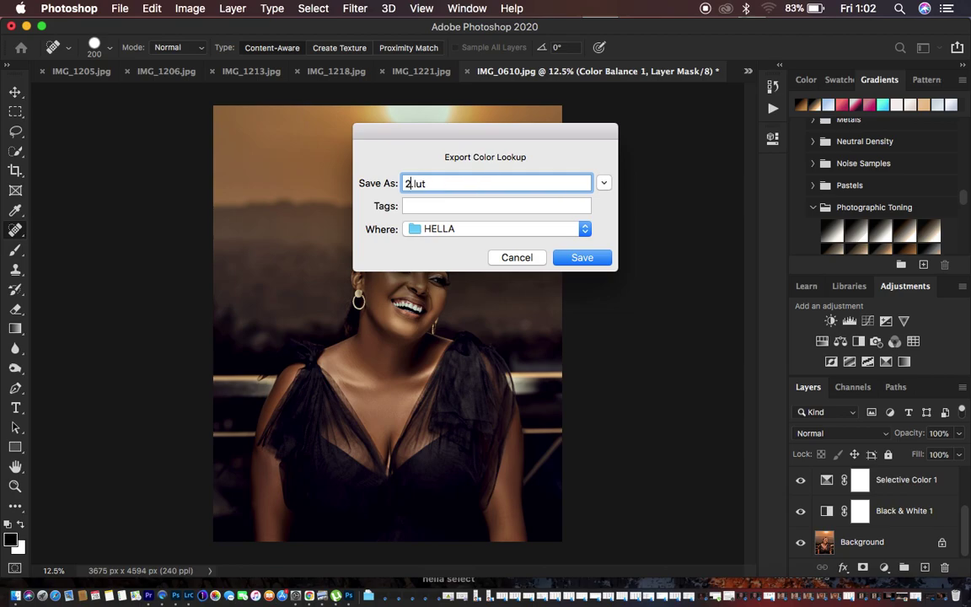
type("22")
left_click(587, 229)
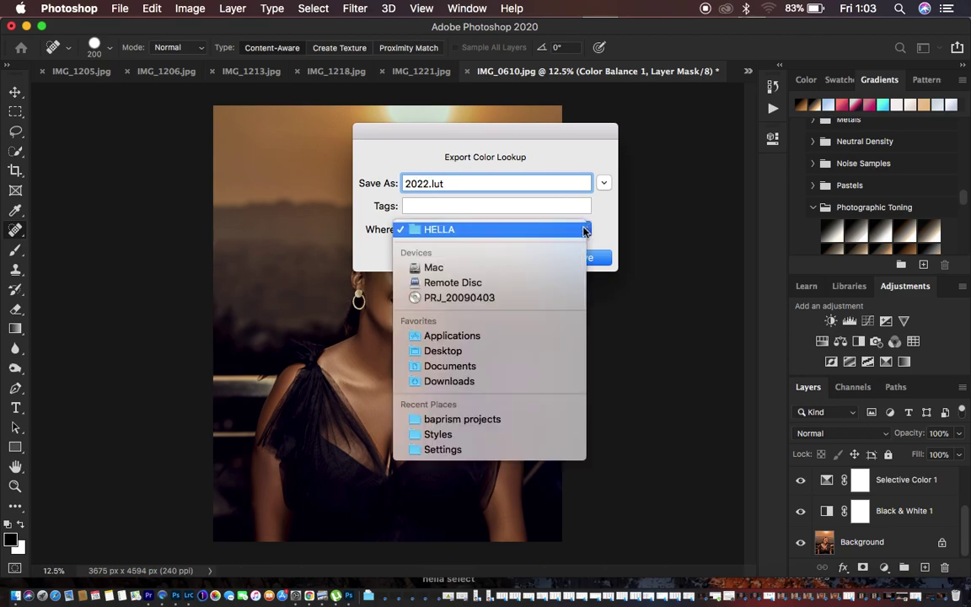
left_click(486, 349)
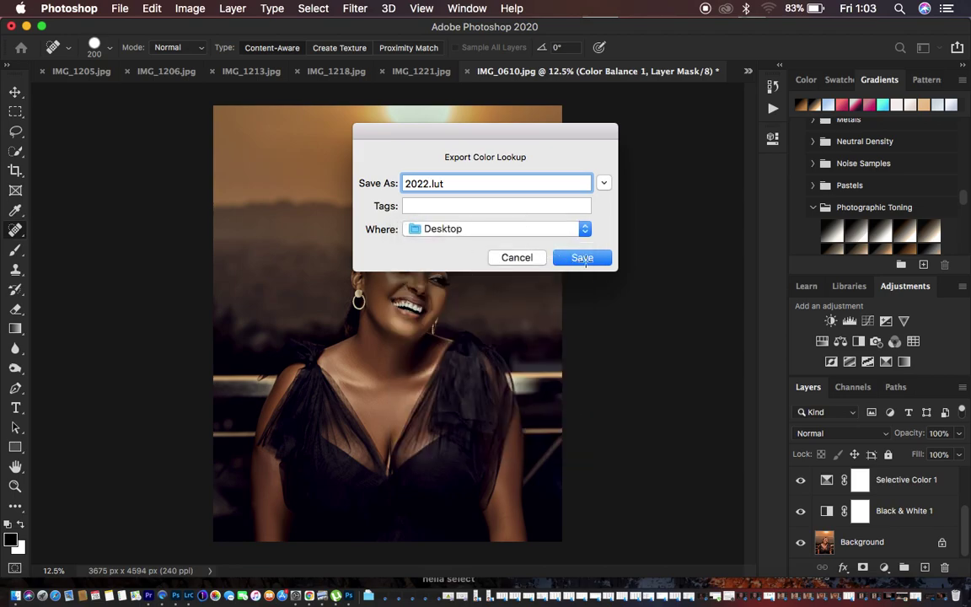
left_click(584, 260)
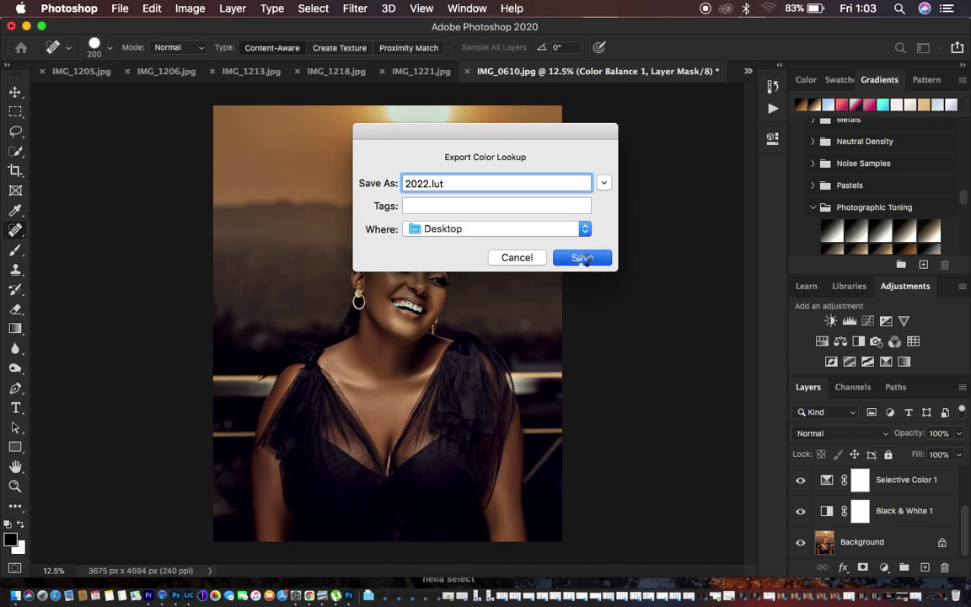
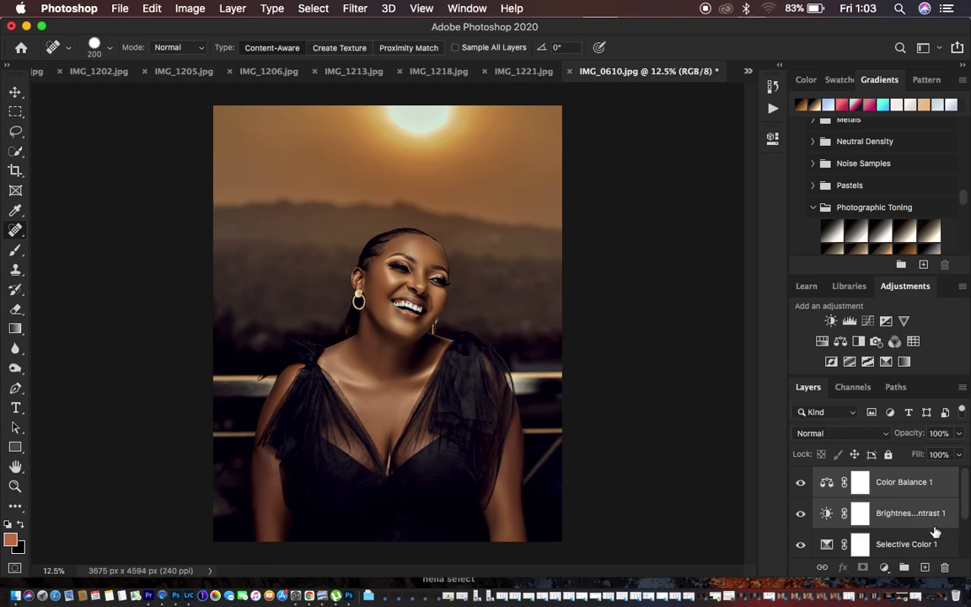
Group all four adjustment layers, including Color Balance, and name the group COLOR GRADE.
scroll(935, 531, "down", 2)
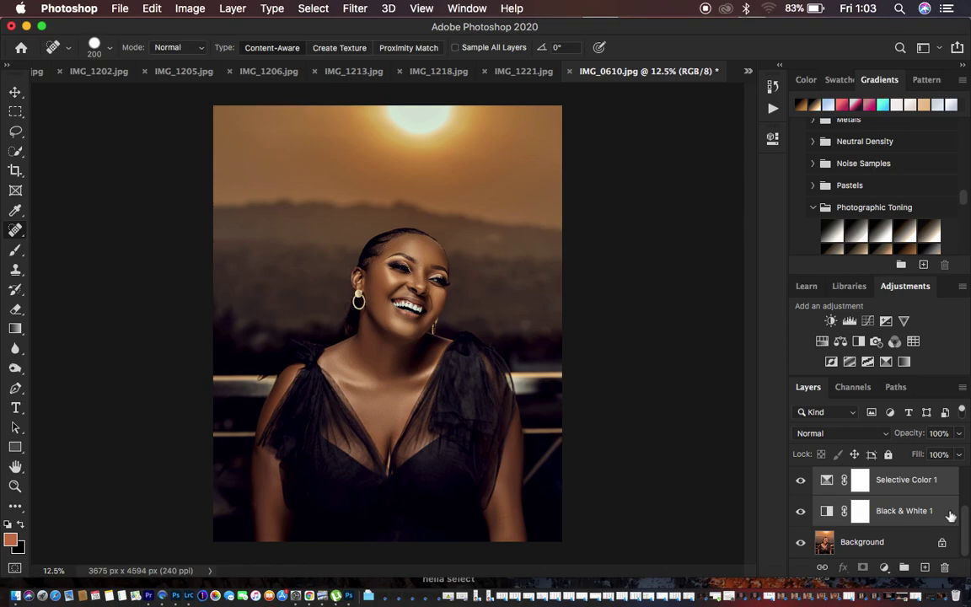
key("super+g")
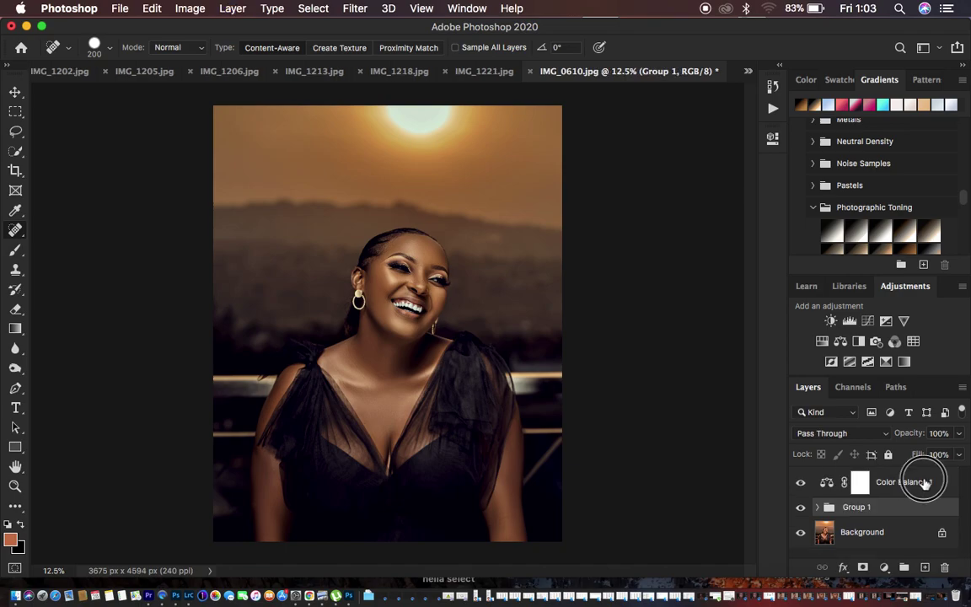
left_click_drag(926, 481, 928, 509)
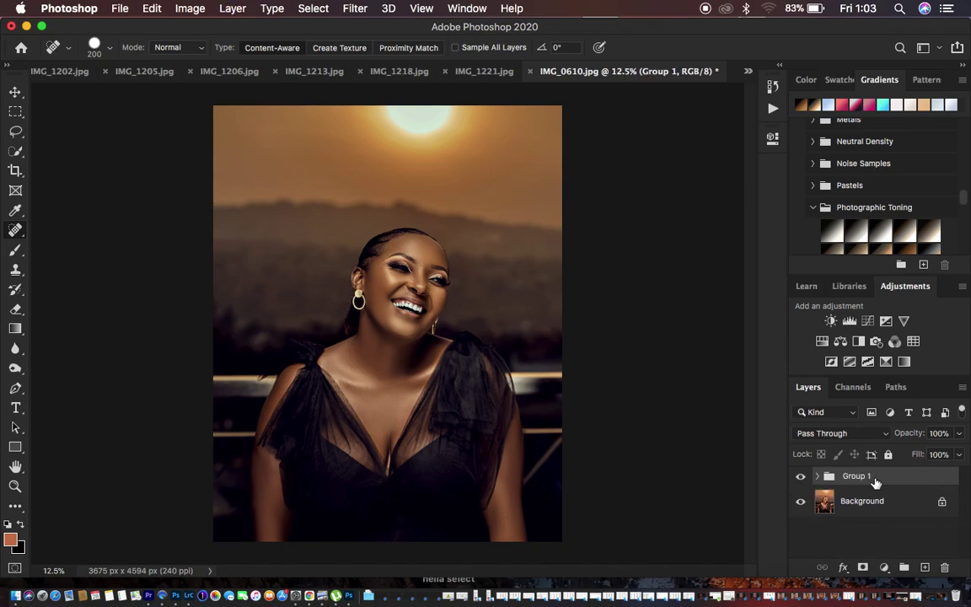
double_click(855, 475)
type("COLOR GRADE")
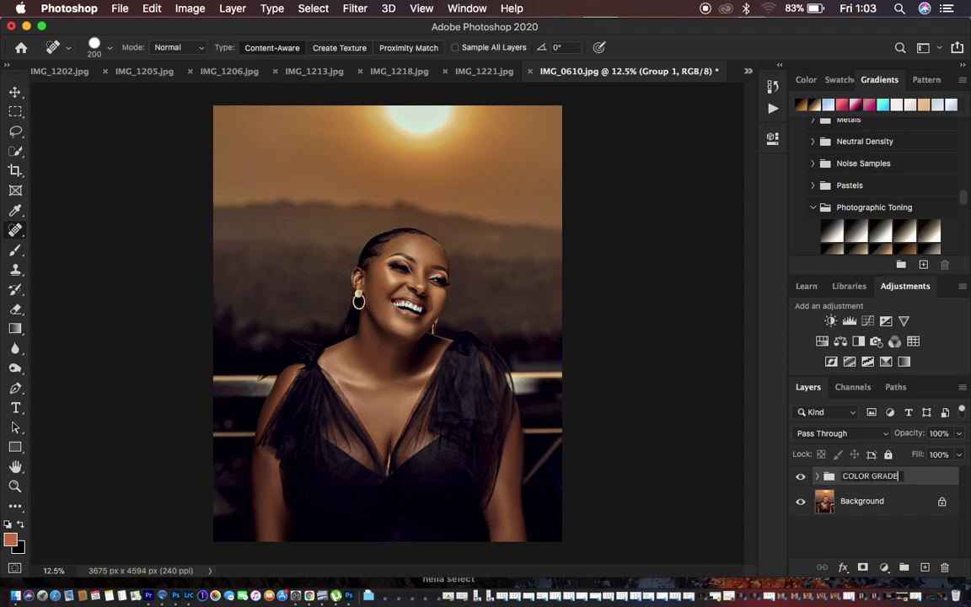
key("Return")
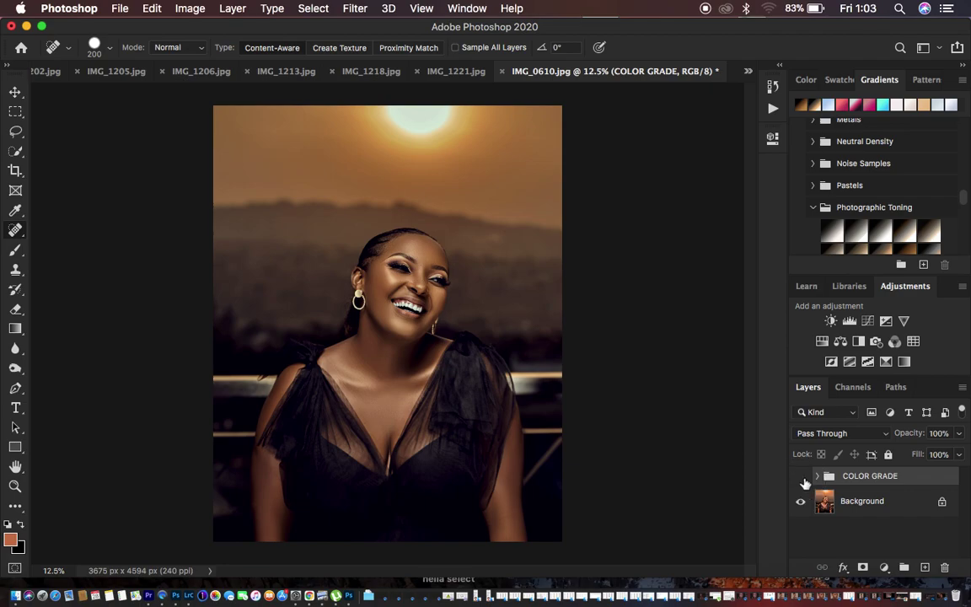
Compare the photo with and without the COLOR GRADE group, leaving the group hidden.
left_click(802, 477)
left_click(801, 477)
left_click(801, 477)
left_click(801, 477)
left_click(801, 477)
Add a Color Lookup adjustment layer directly above the Background and load 2022.CUBE from the Desktop as its 3D LUT.
left_click(881, 506)
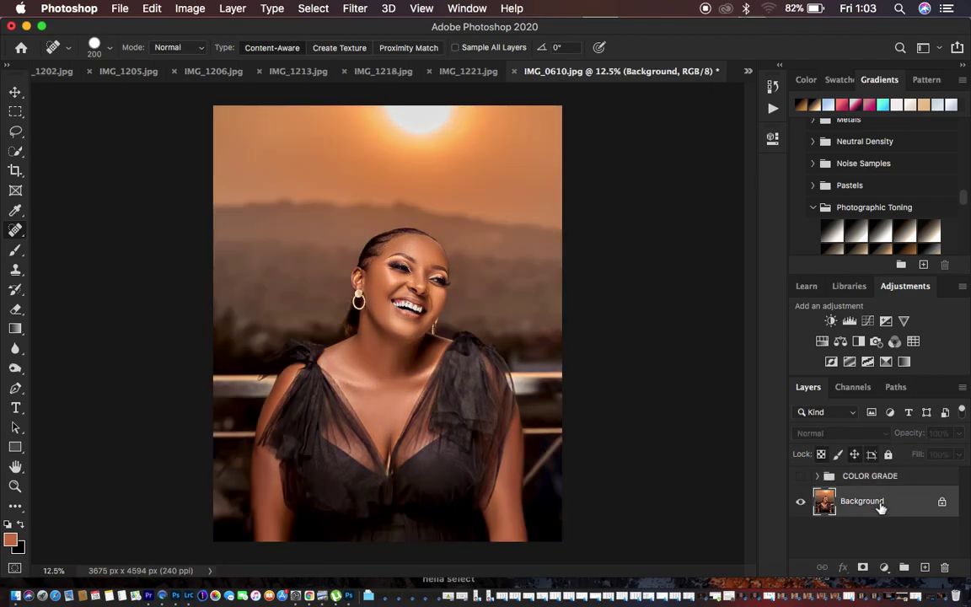
left_click(883, 568)
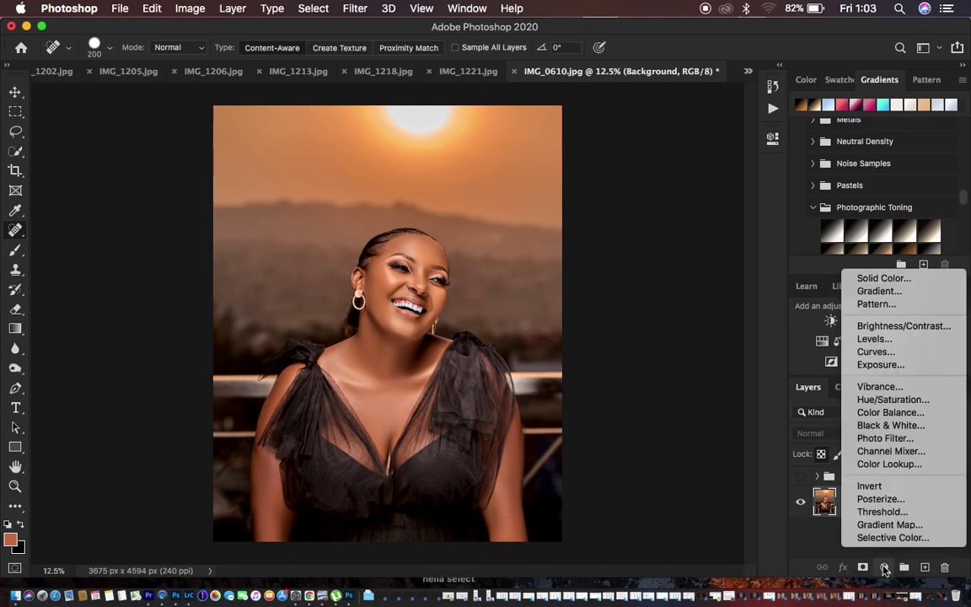
left_click(895, 464)
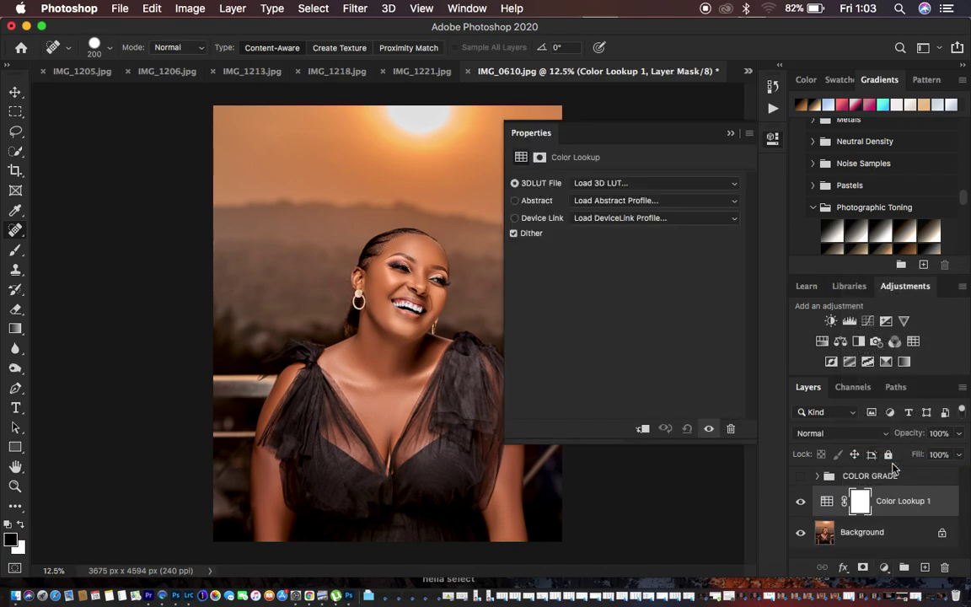
left_click(618, 185)
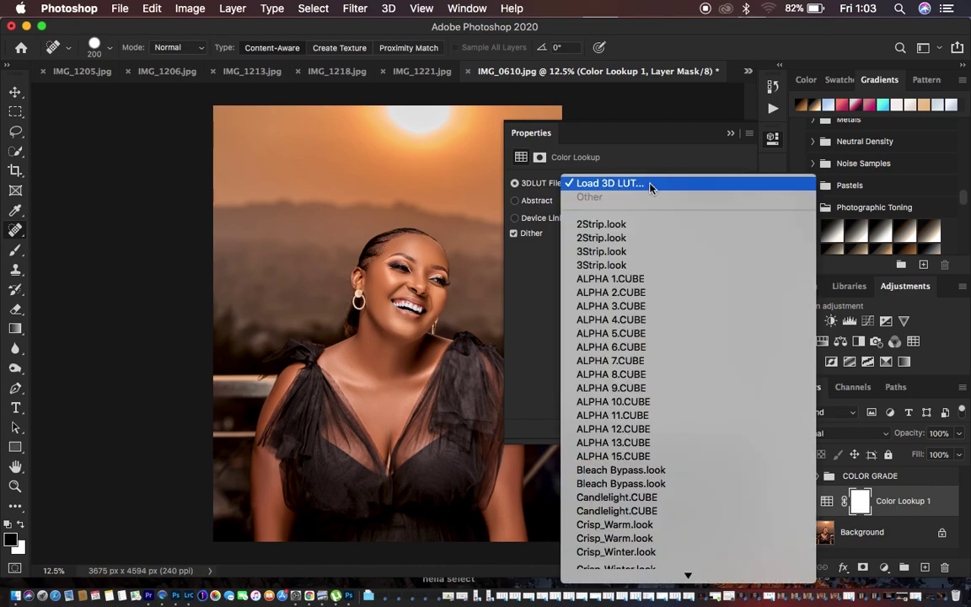
left_click(647, 187)
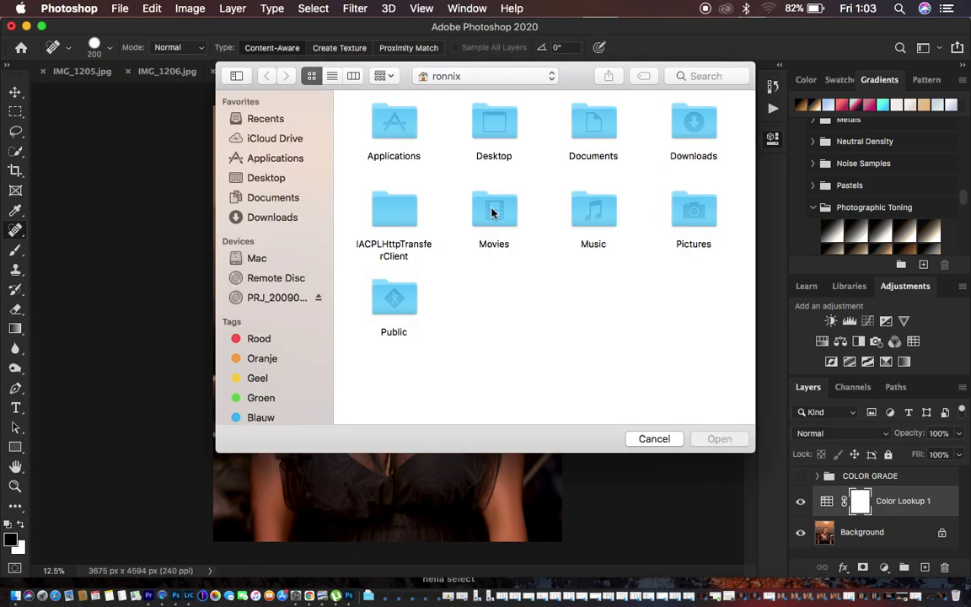
left_click(274, 178)
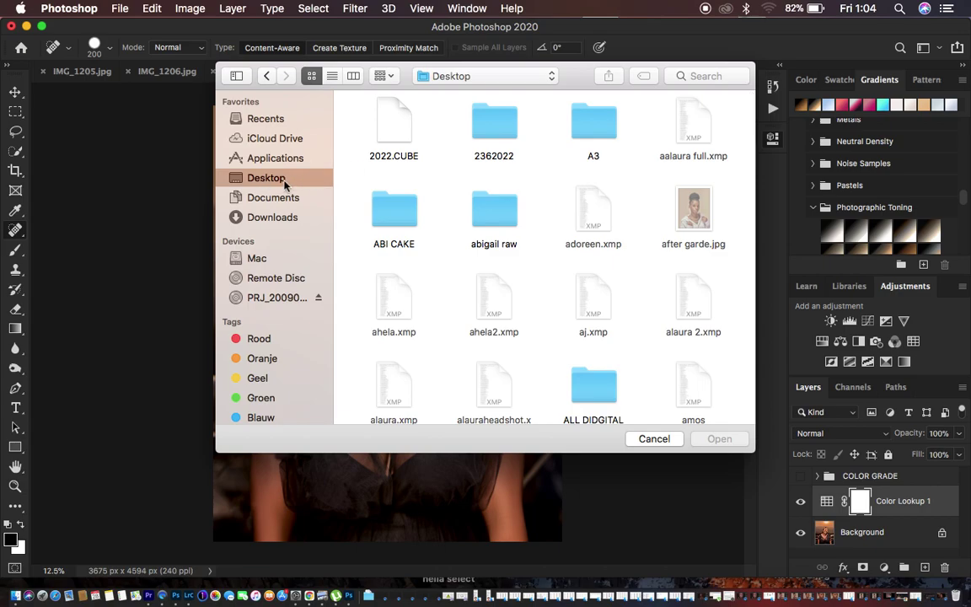
left_click(383, 131)
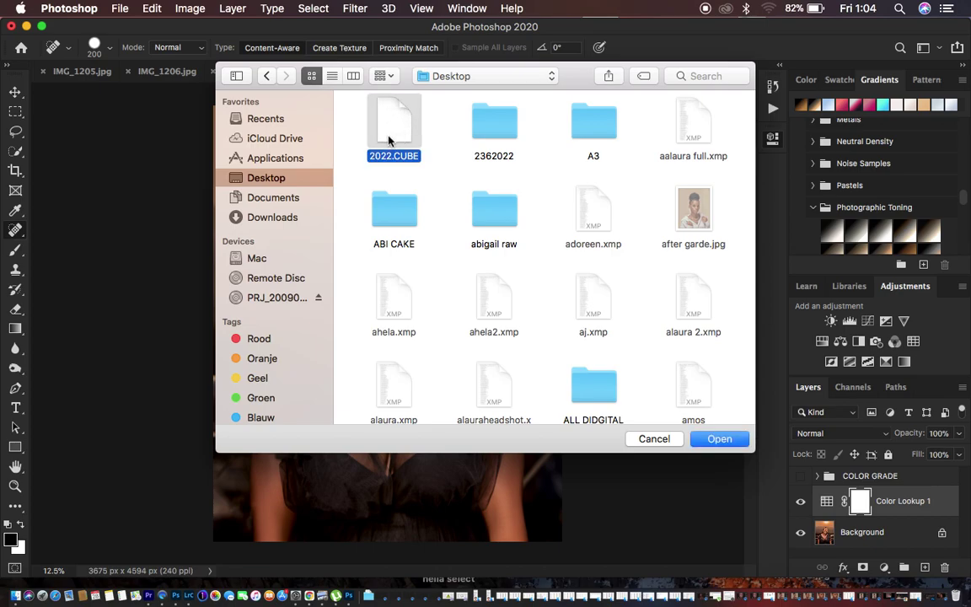
left_click(718, 439)
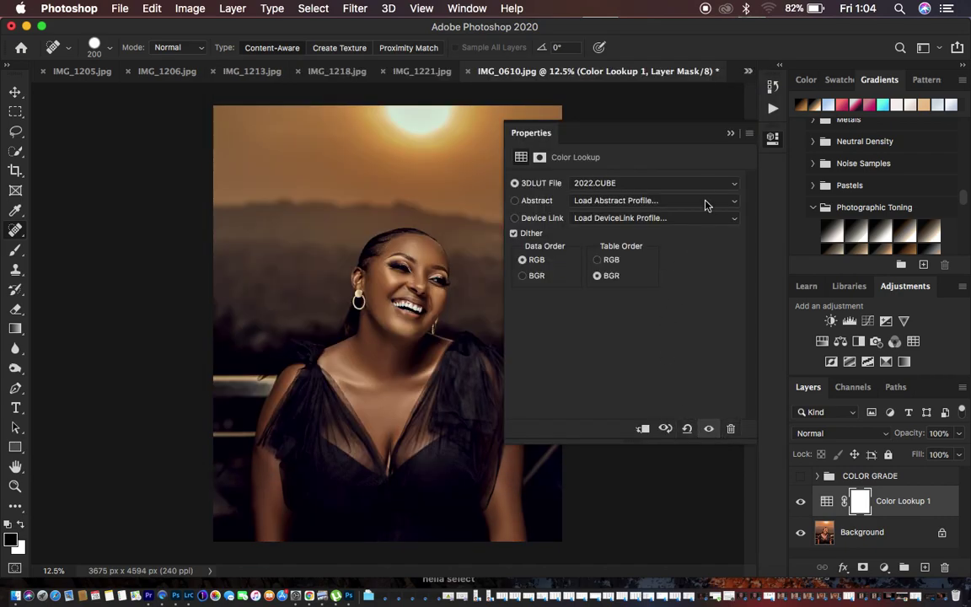
Collapse the lookup settings and compare the photo with and without the Color Lookup layer, leaving that layer hidden.
left_click(730, 133)
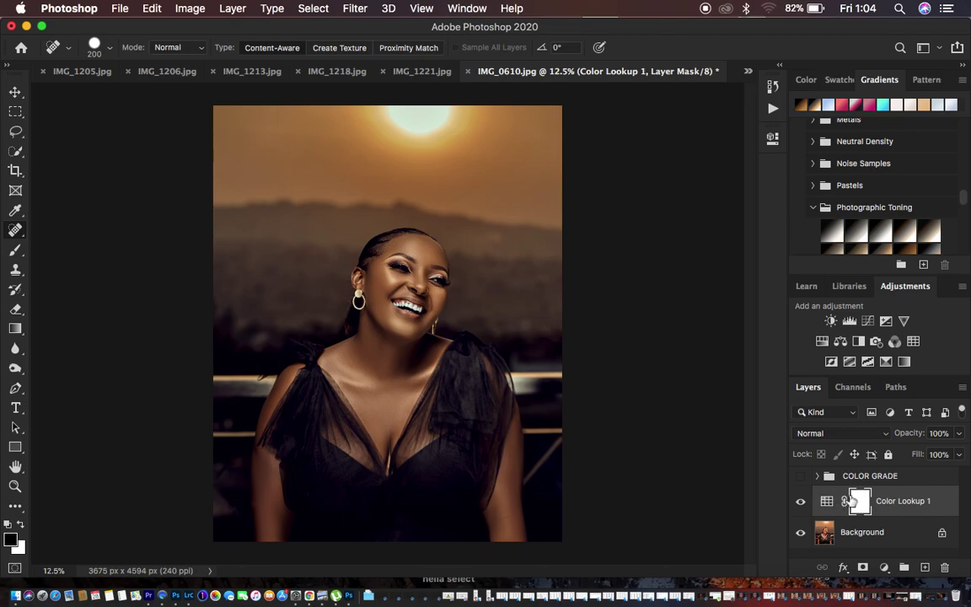
left_click(800, 502)
left_click(801, 502)
left_click(800, 503)
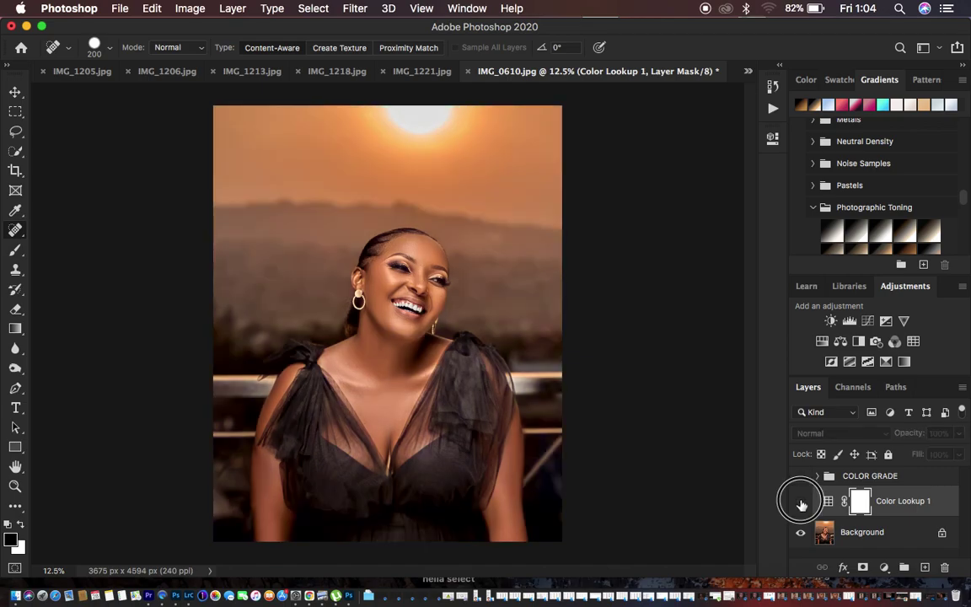
left_click(800, 502)
left_click(801, 502)
Compare the photo with and without the COLOR GRADE group while the Color Lookup layer is hidden, leaving the group hidden.
left_click(801, 477)
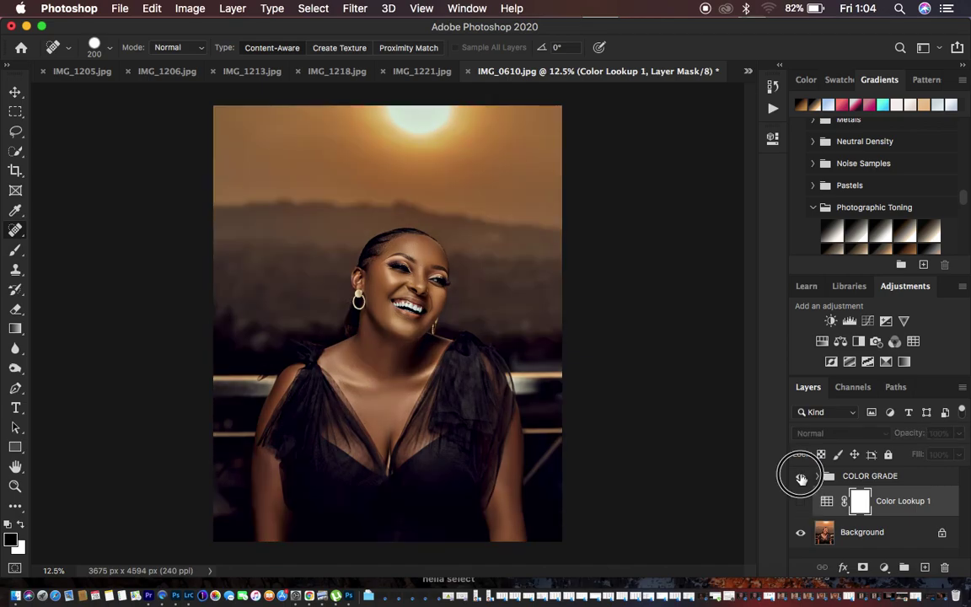
left_click(801, 477)
left_click(801, 477)
left_click(801, 478)
left_click(800, 477)
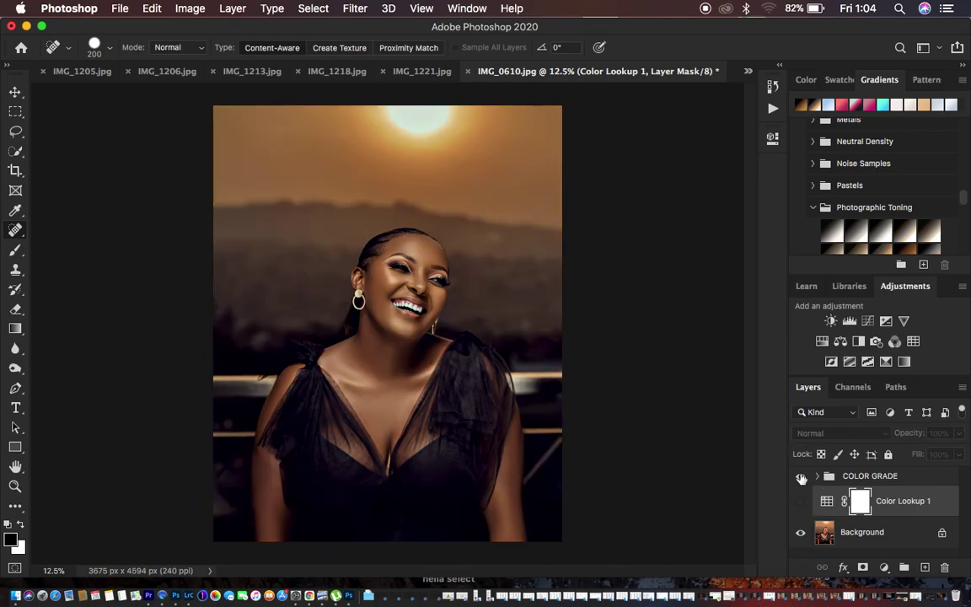
left_click(801, 477)
left_click(801, 477)
left_click(801, 476)
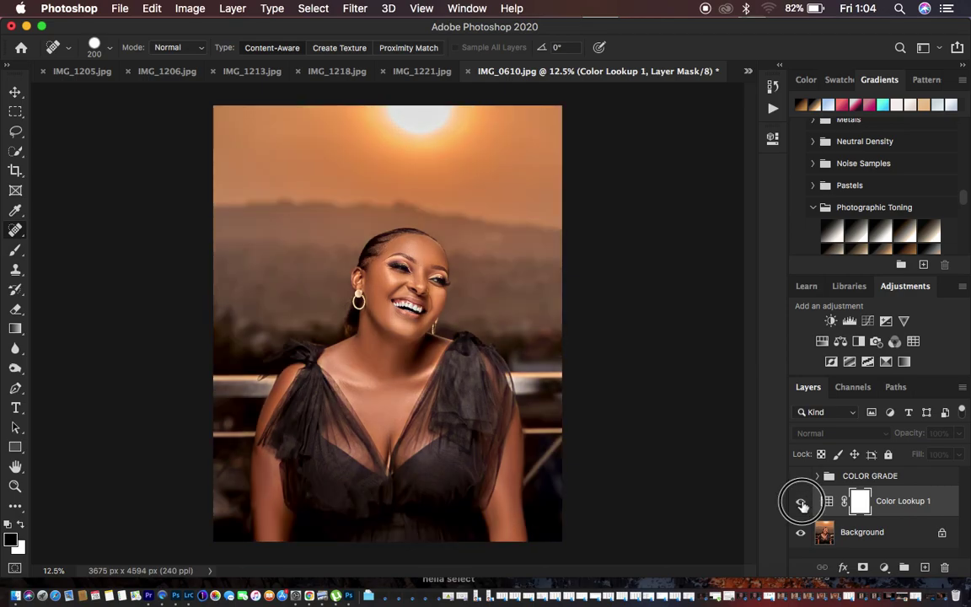
Show the Color Lookup layer again and set its opacity to 66%.
left_click(801, 501)
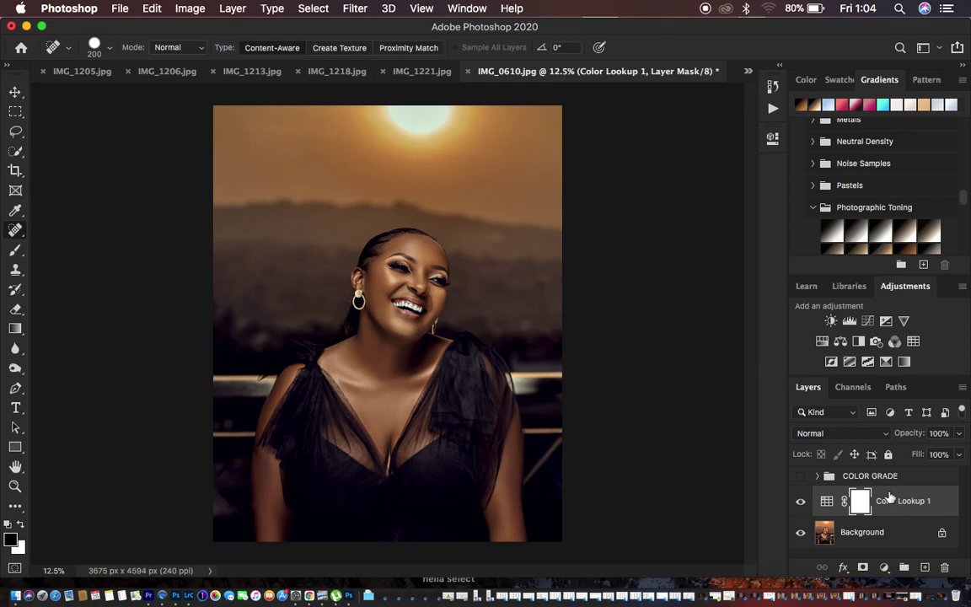
left_click(912, 434)
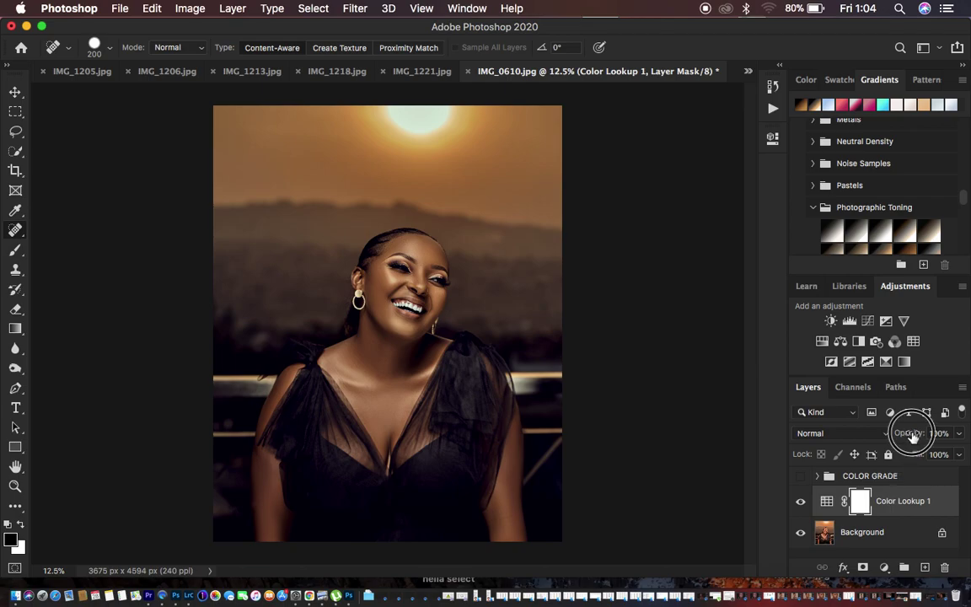
mouse_move(912, 436)
left_mouse_down()
mouse_move(889, 438)
mouse_move(896, 436)
left_mouse_up()
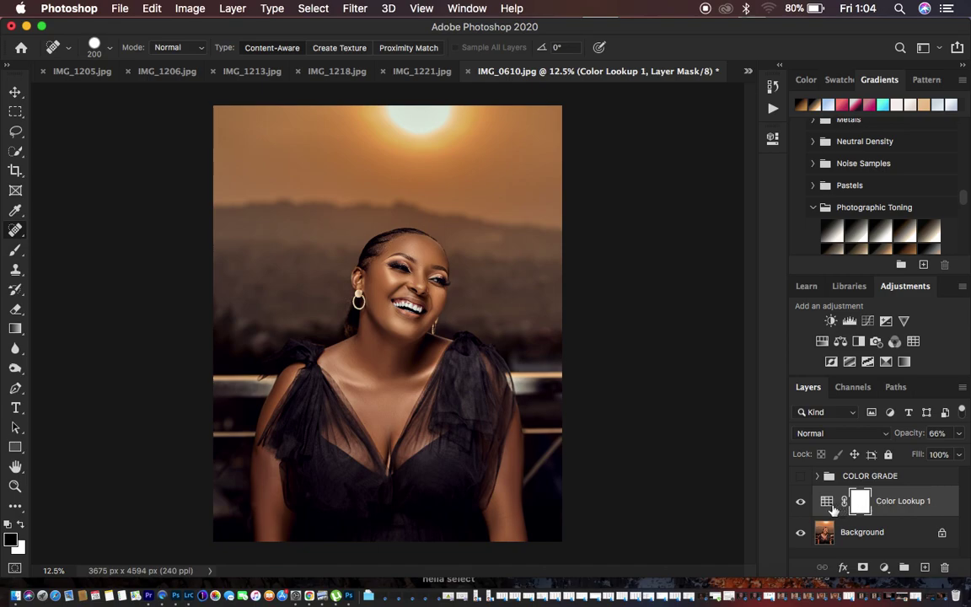
Compare the original photo with the reduced-strength Color Lookup grade, leaving the Color Lookup layer visible.
left_click(800, 502)
left_click(800, 502)
left_click(800, 502)
left_click(800, 502)
left_click(799, 502)
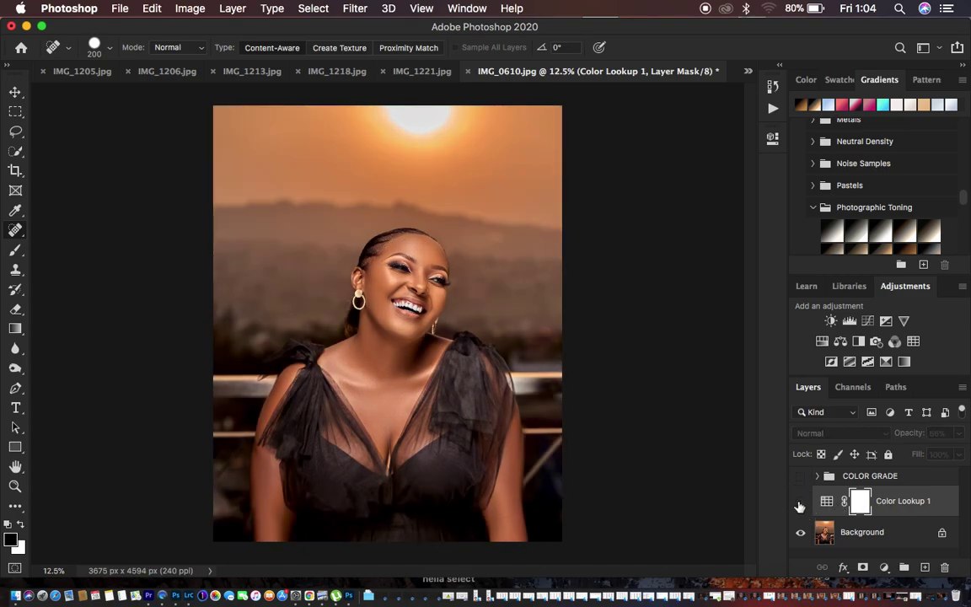
left_click(800, 503)
left_click(800, 503)
left_click(800, 502)
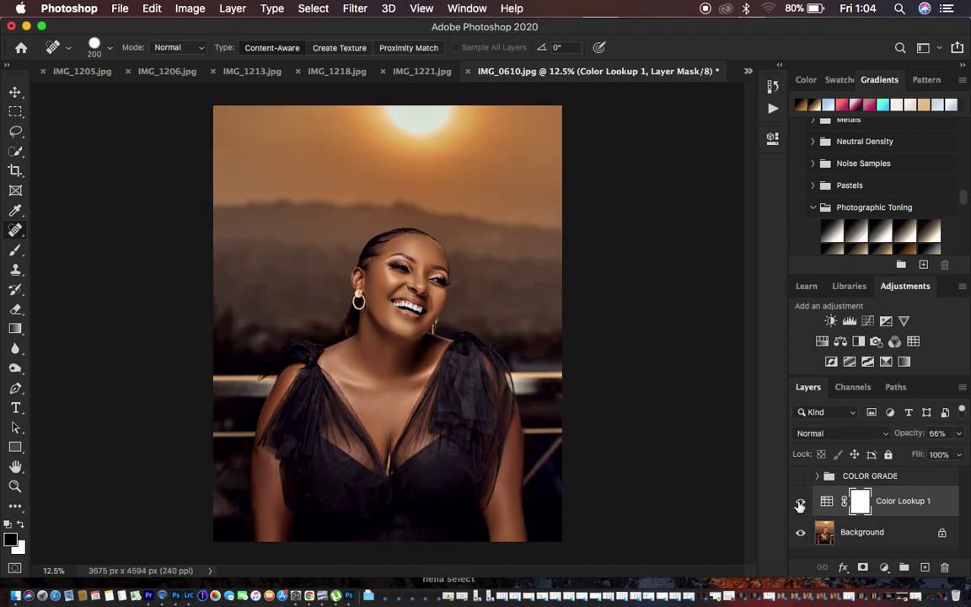